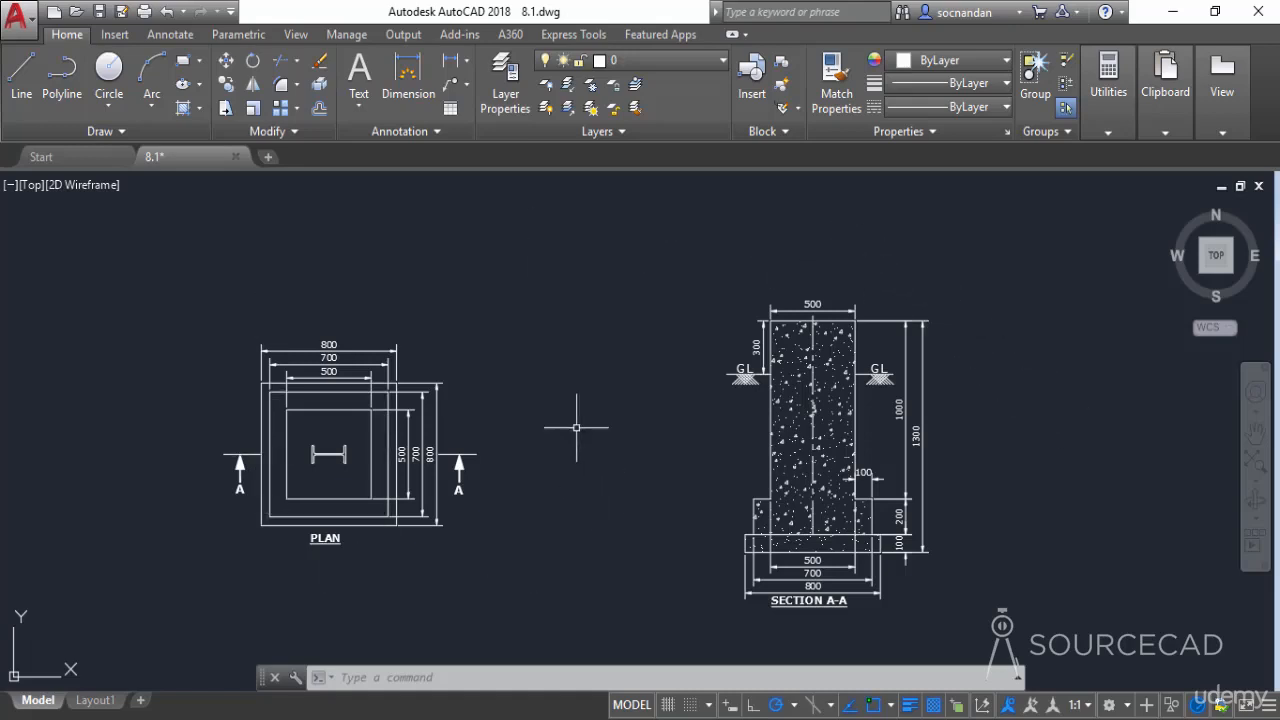
Look through the layer list and open the Layer Properties Manager
{"action": "left_click", "coordinate": [633, 66]}
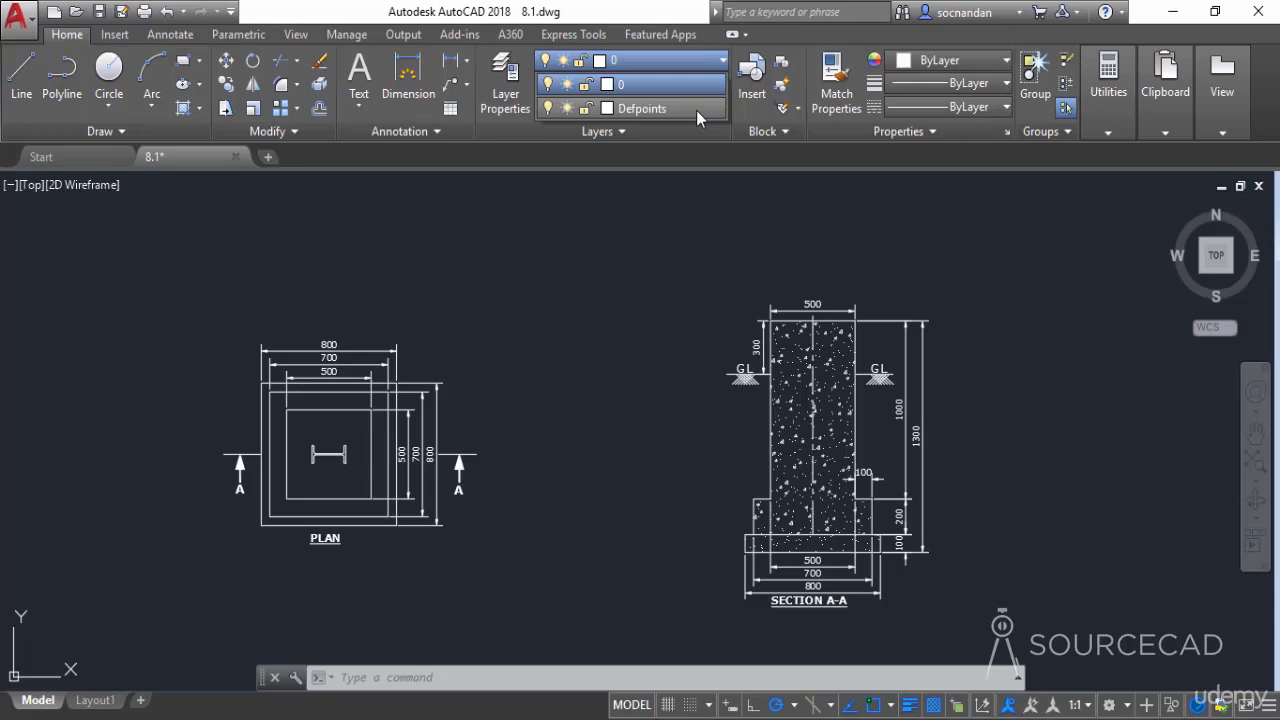
{"action": "left_click", "coordinate": [696, 59]}
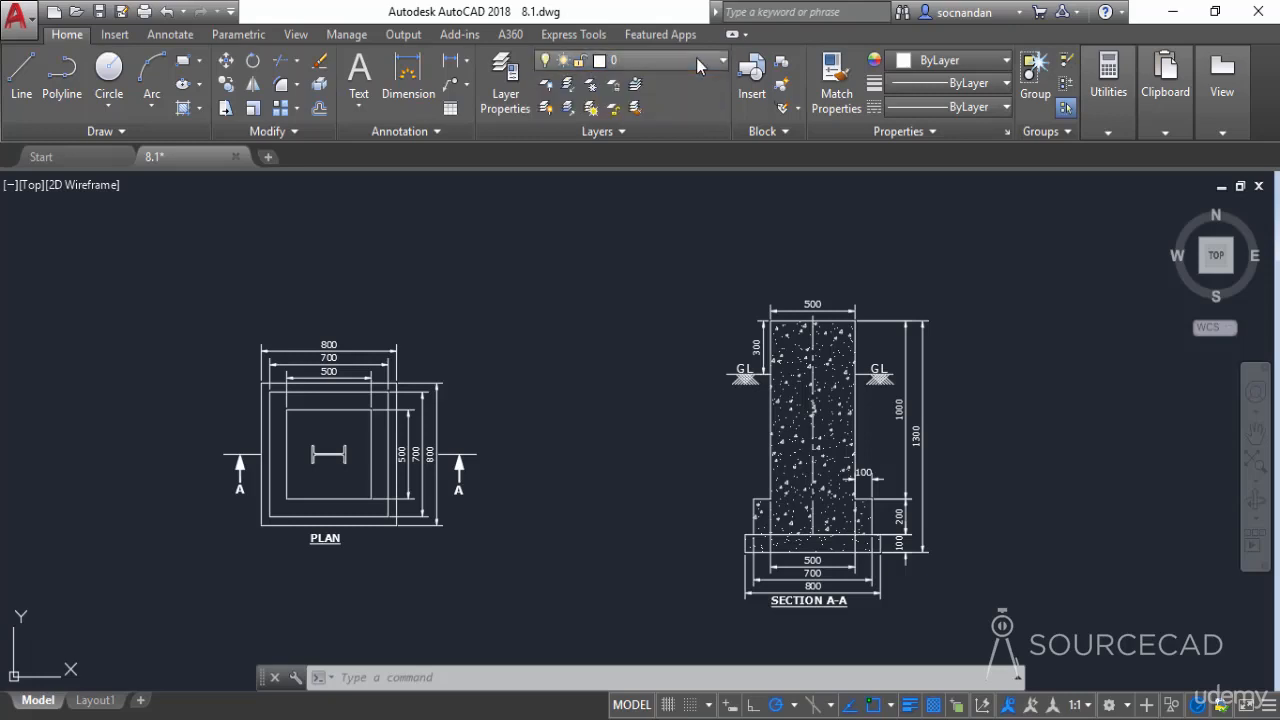
{"action": "left_click", "coordinate": [512, 80]}
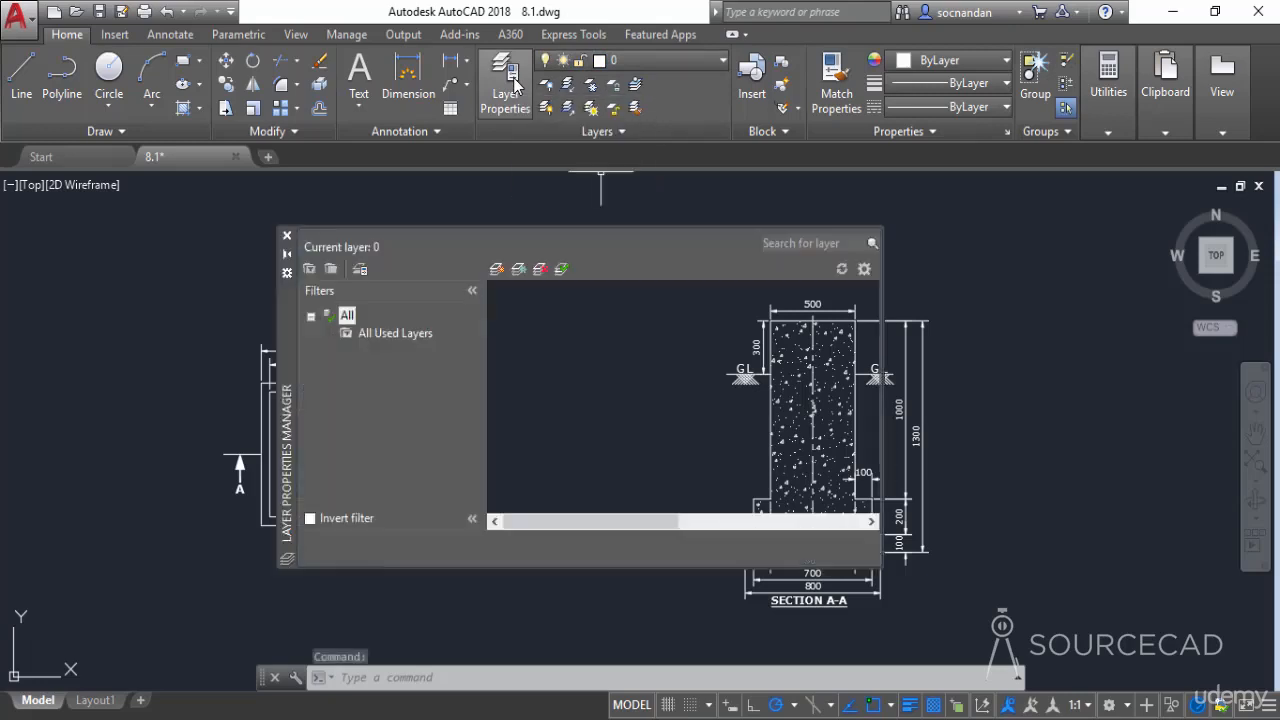
Reposition and enlarge the Layer Properties Manager palette
{"action": "left_click_drag", "start_coordinate": [291, 357], "coordinate": [334, 375]}
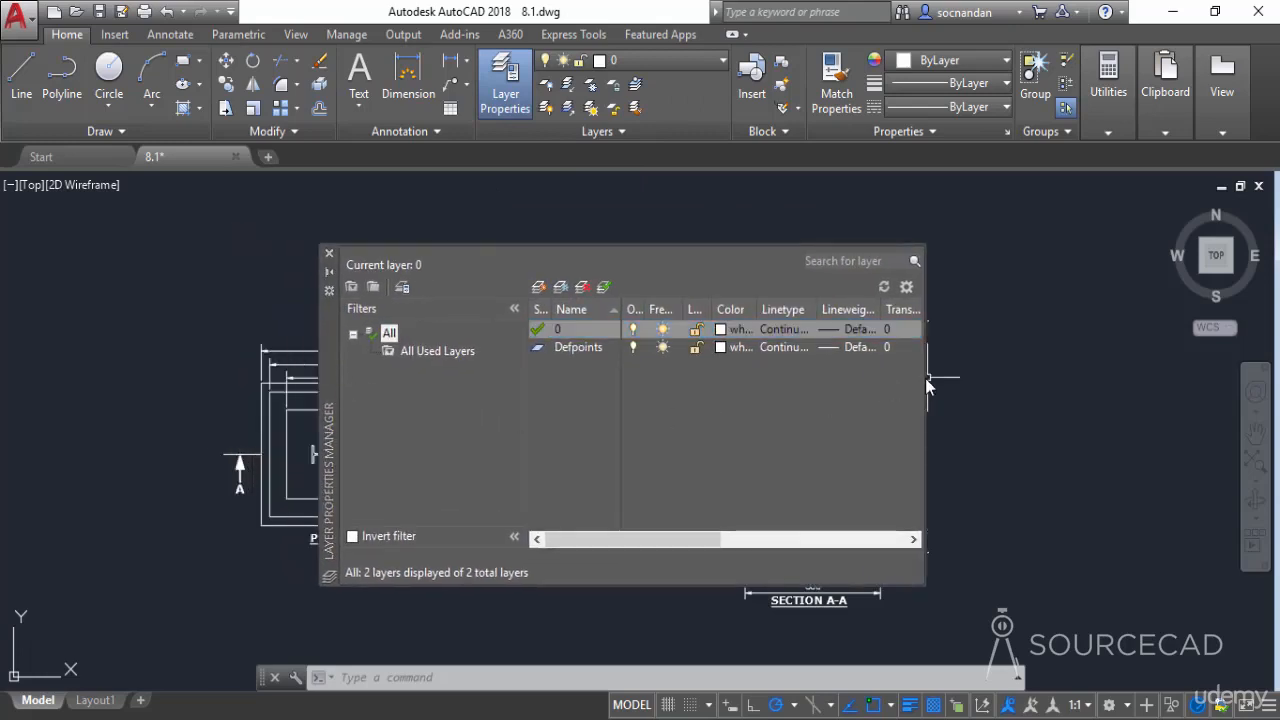
{"action": "left_click_drag", "start_coordinate": [925, 378], "coordinate": [1014, 409]}
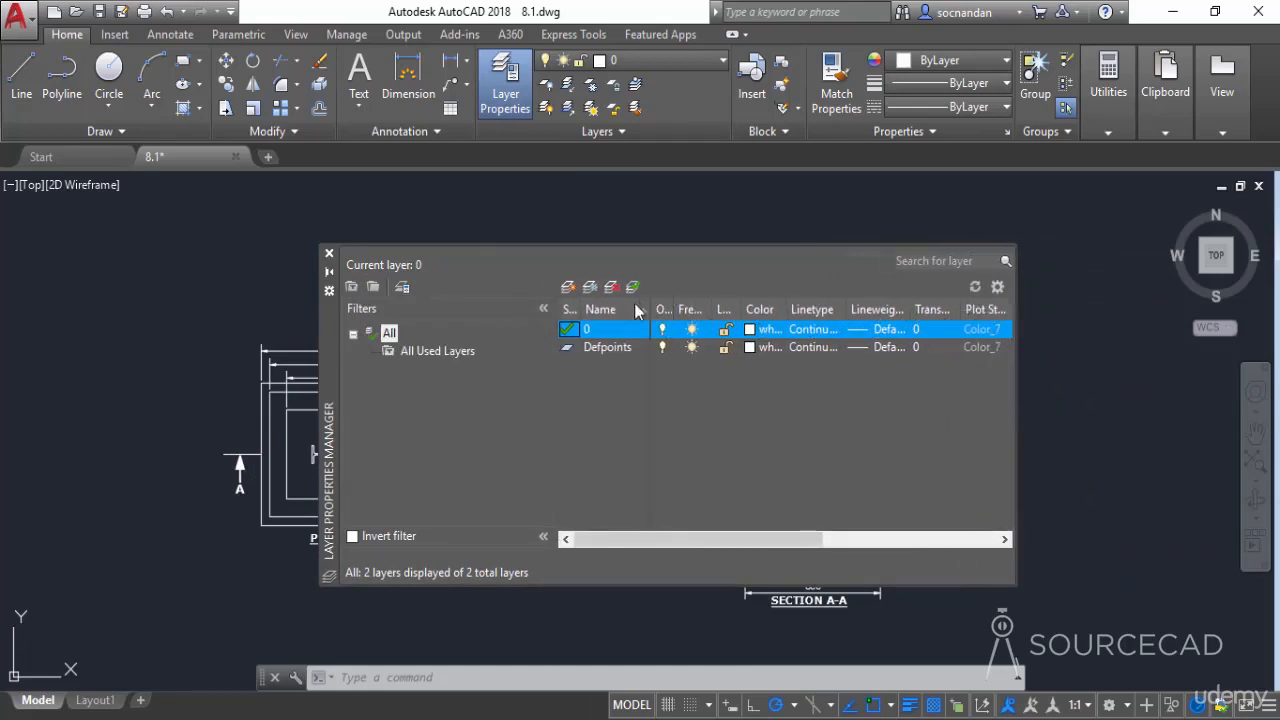
{"action": "left_click_drag", "start_coordinate": [320, 338], "coordinate": [256, 320]}
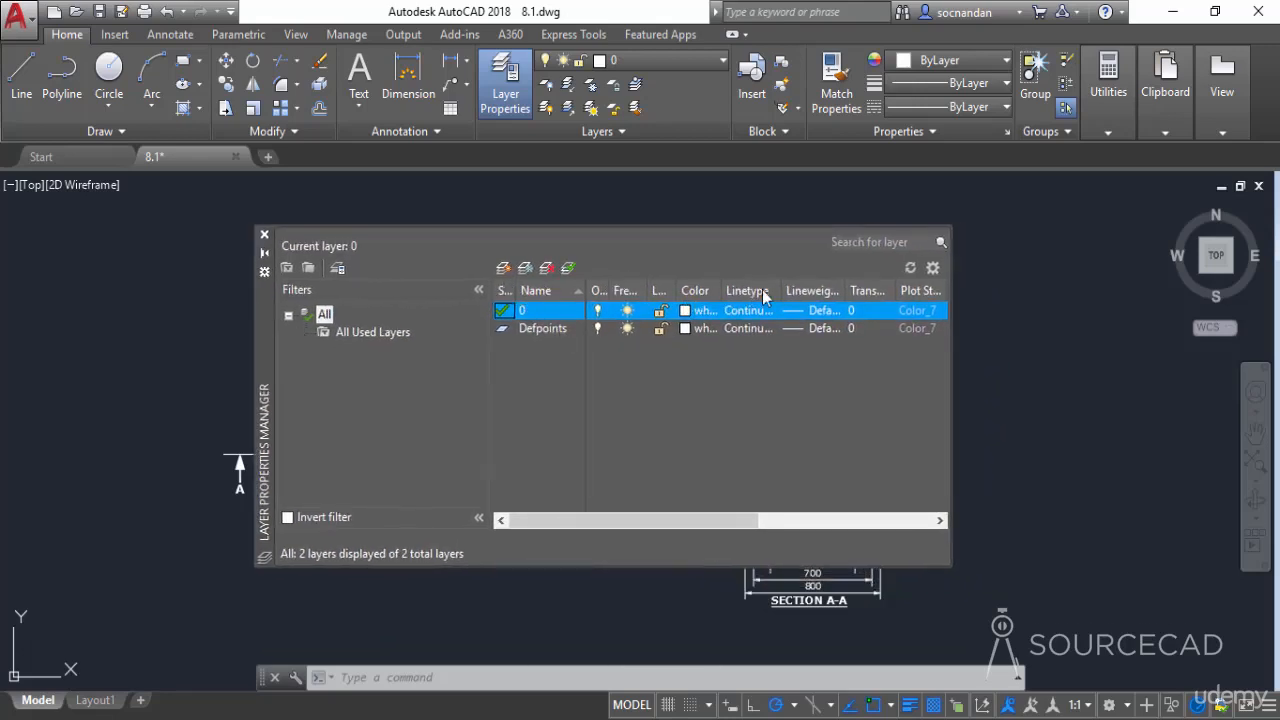
Optimize all columns of the layer list and move the palette beside the plan drawing
{"action": "right_click", "coordinate": [632, 292]}
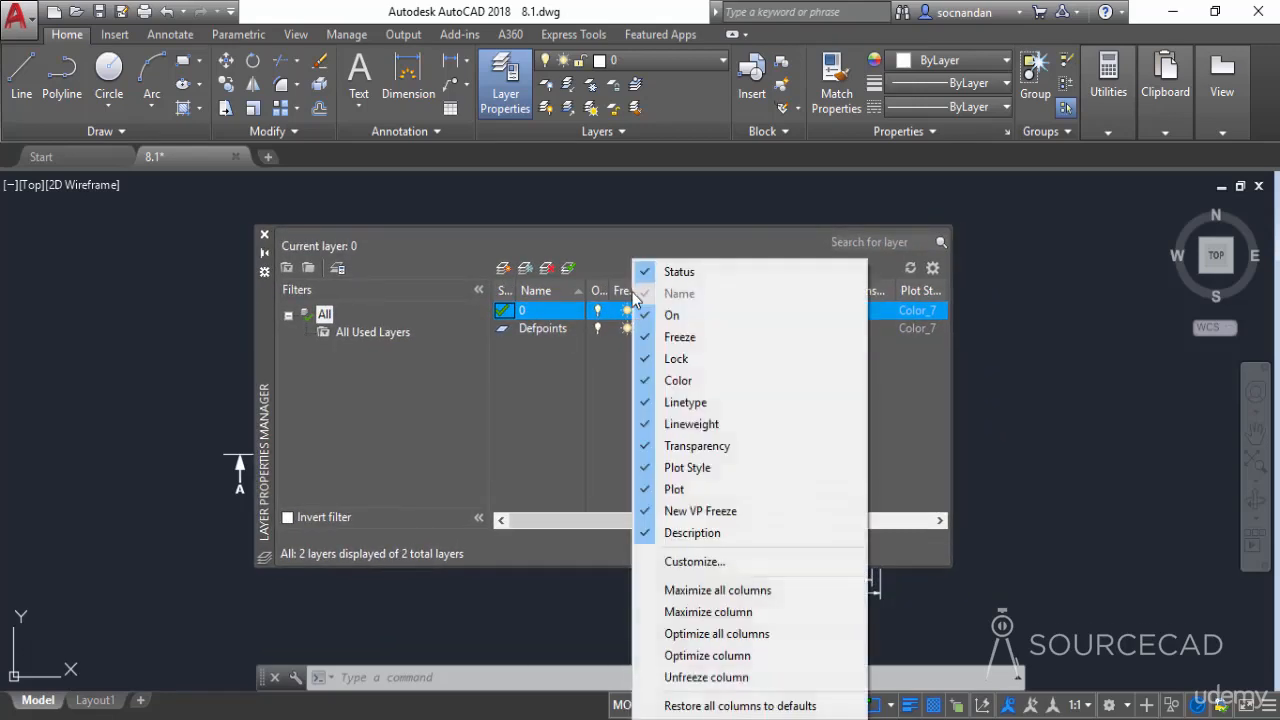
{"action": "left_click", "coordinate": [785, 590]}
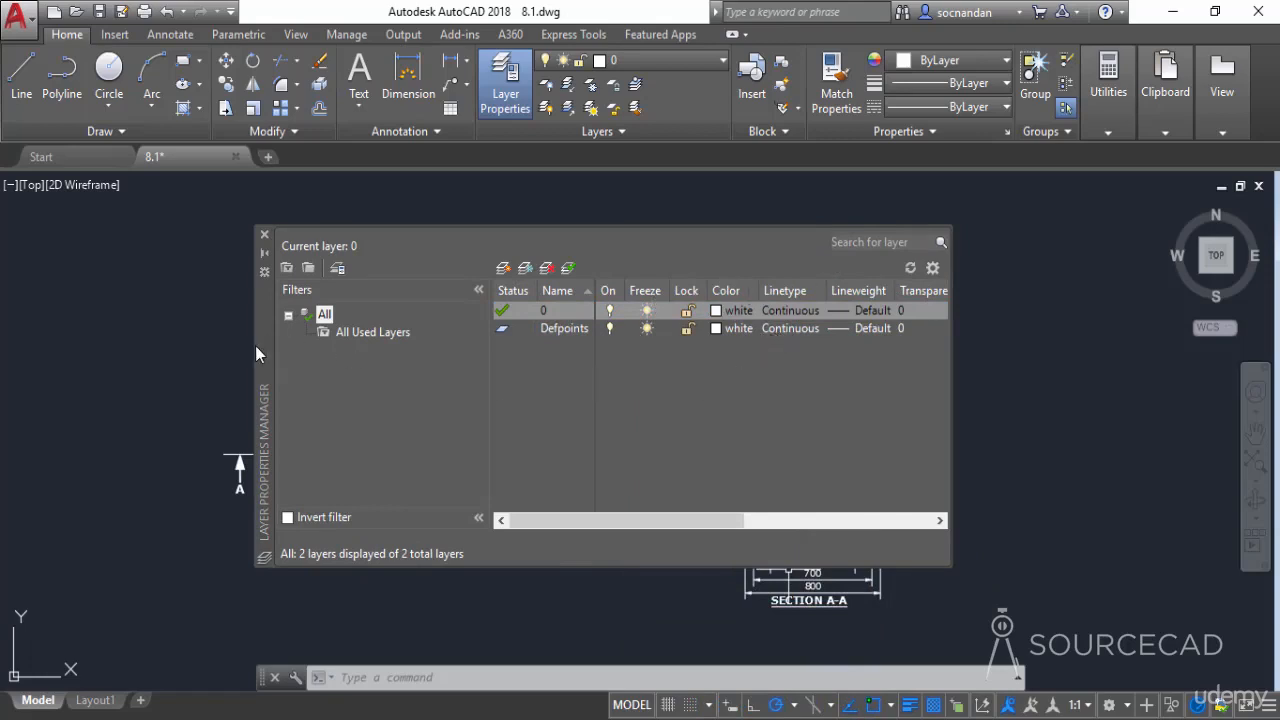
{"action": "left_click_drag", "start_coordinate": [255, 345], "coordinate": [444, 363]}
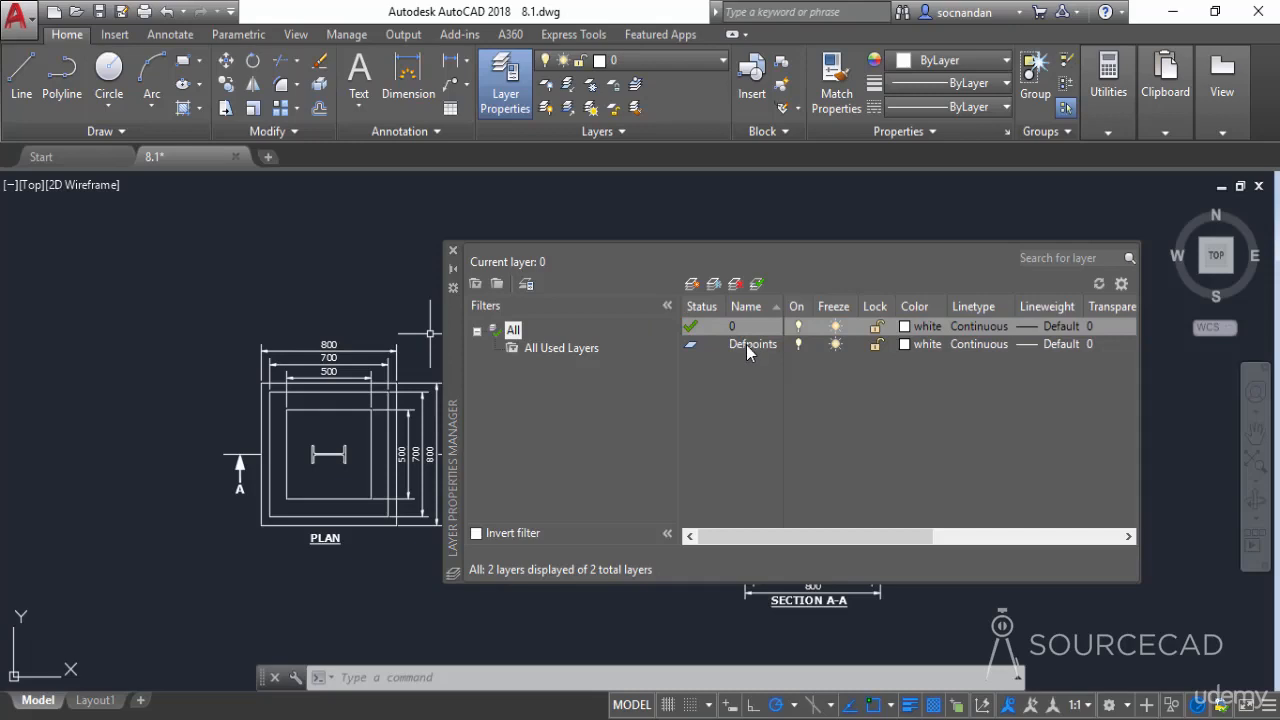
Create a new layer named Dim
{"action": "left_click", "coordinate": [692, 285]}
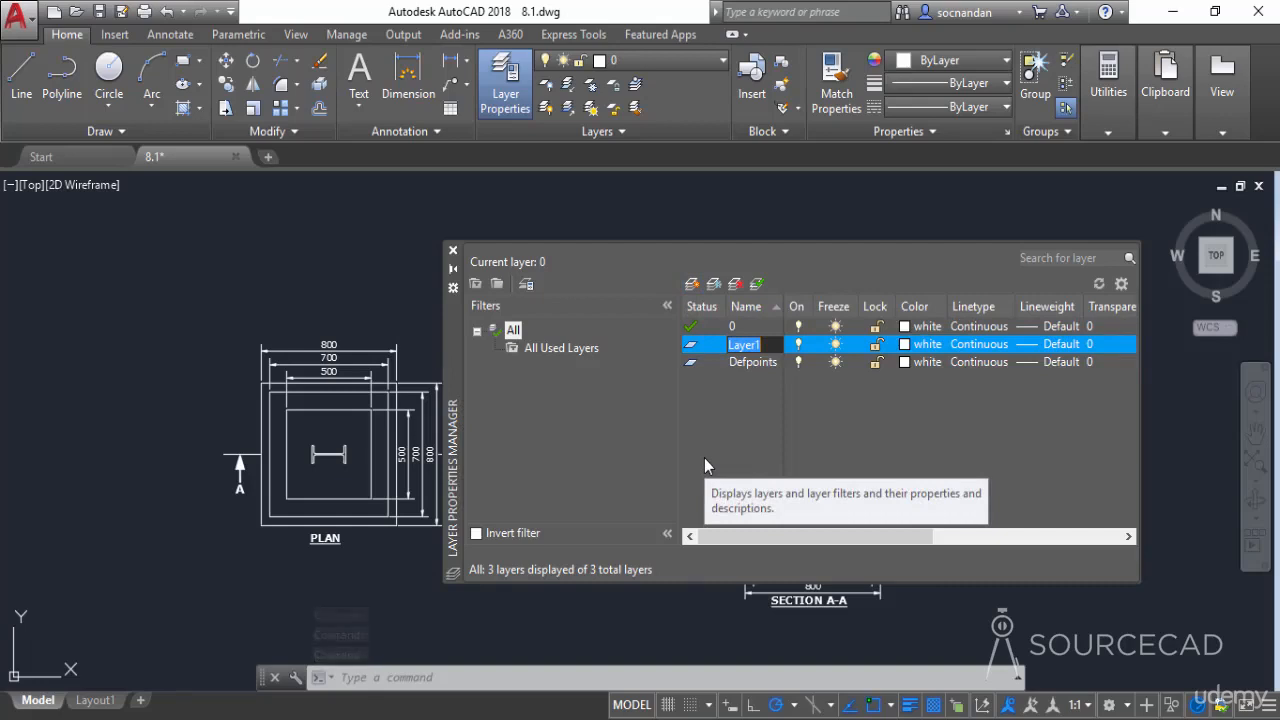
{"action": "type", "text": "Dim"}
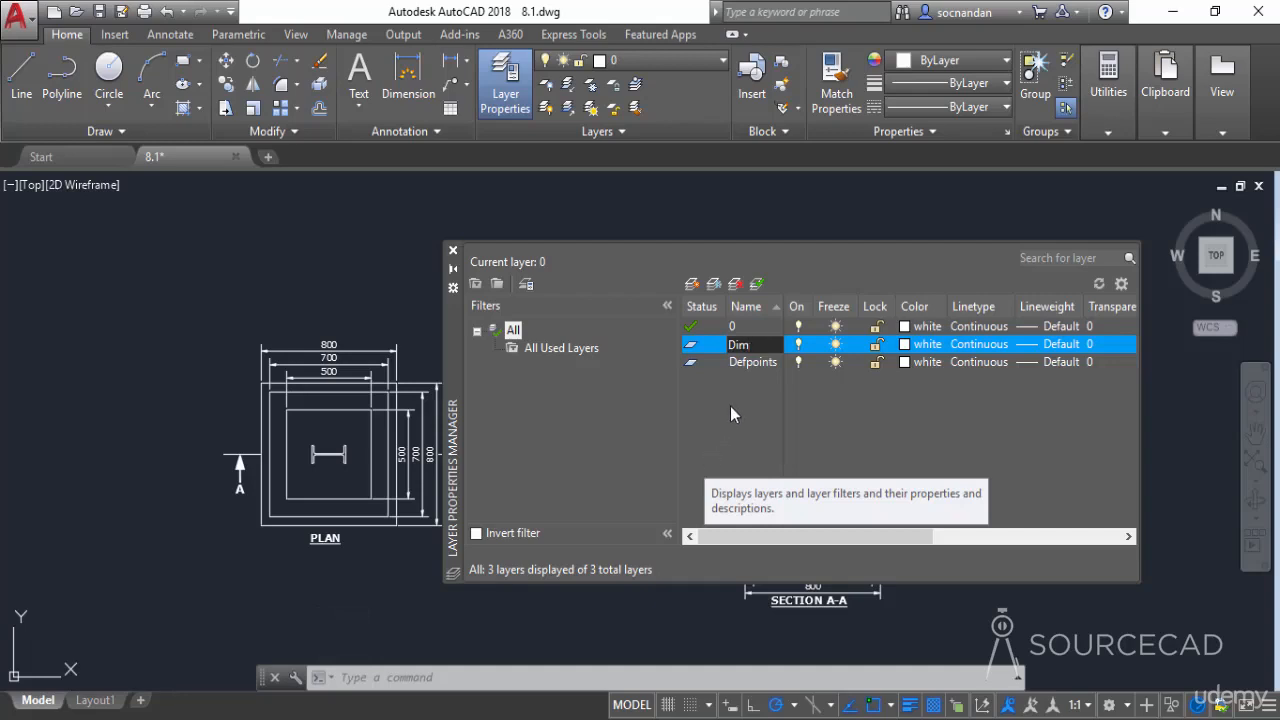
{"action": "key", "text": "Return"}
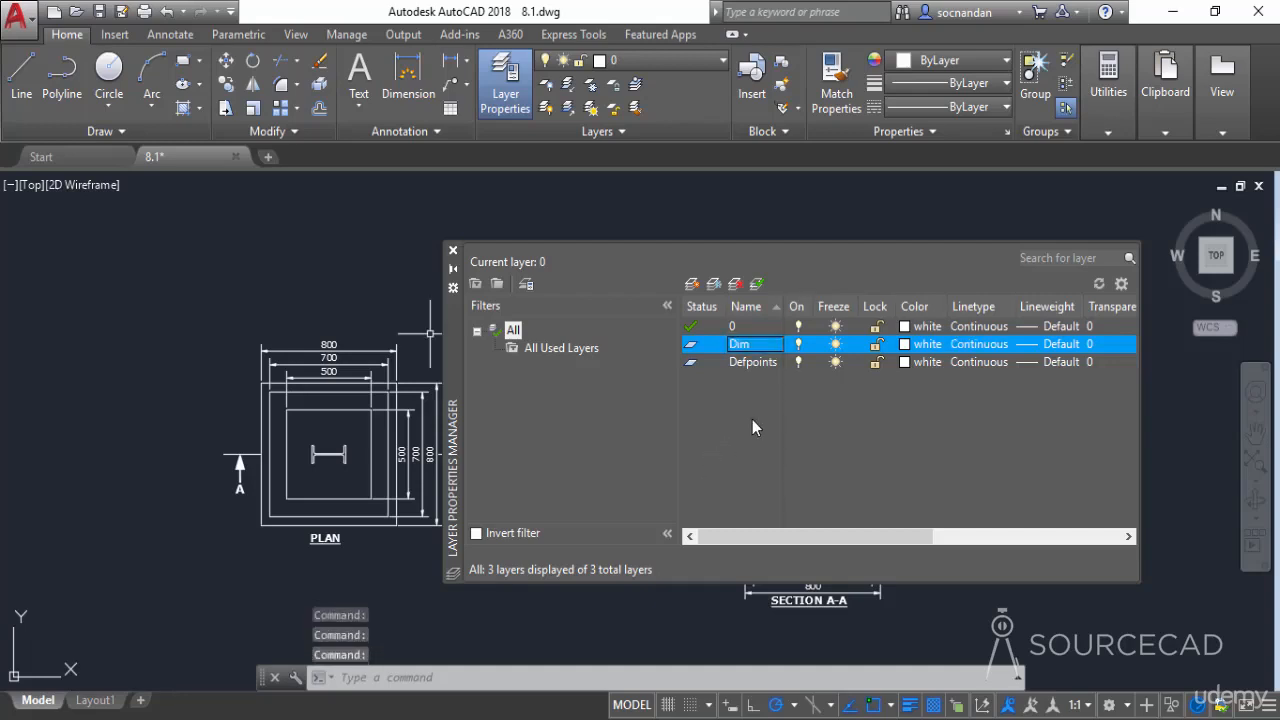
Create a new layer named Hatch
{"action": "left_click", "coordinate": [691, 284]}
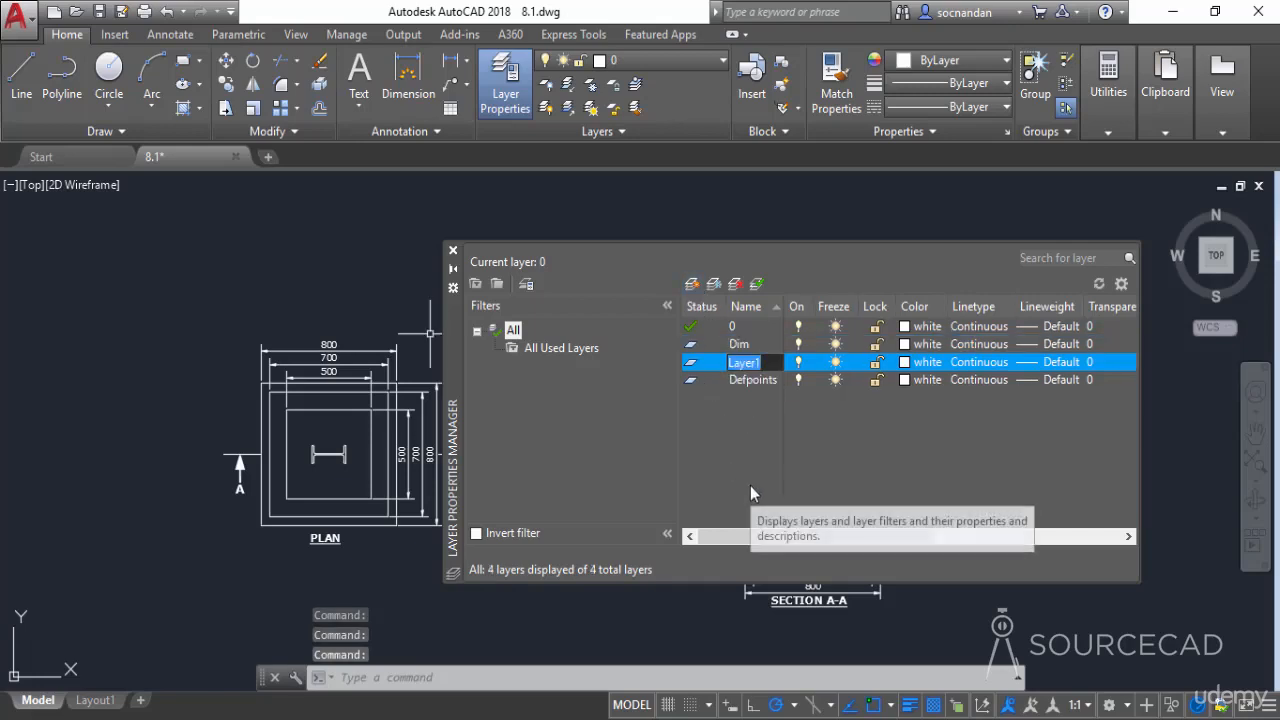
{"action": "type", "text": "Hatch"}
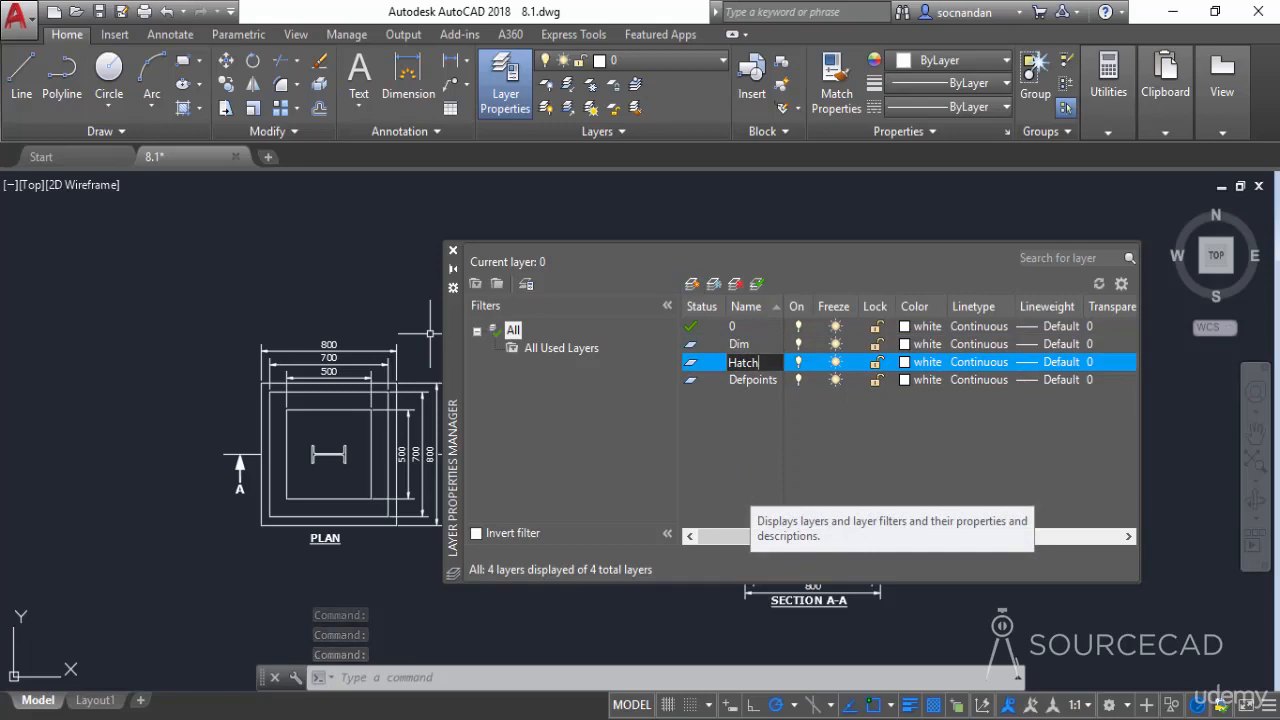
{"action": "key", "text": "Return"}
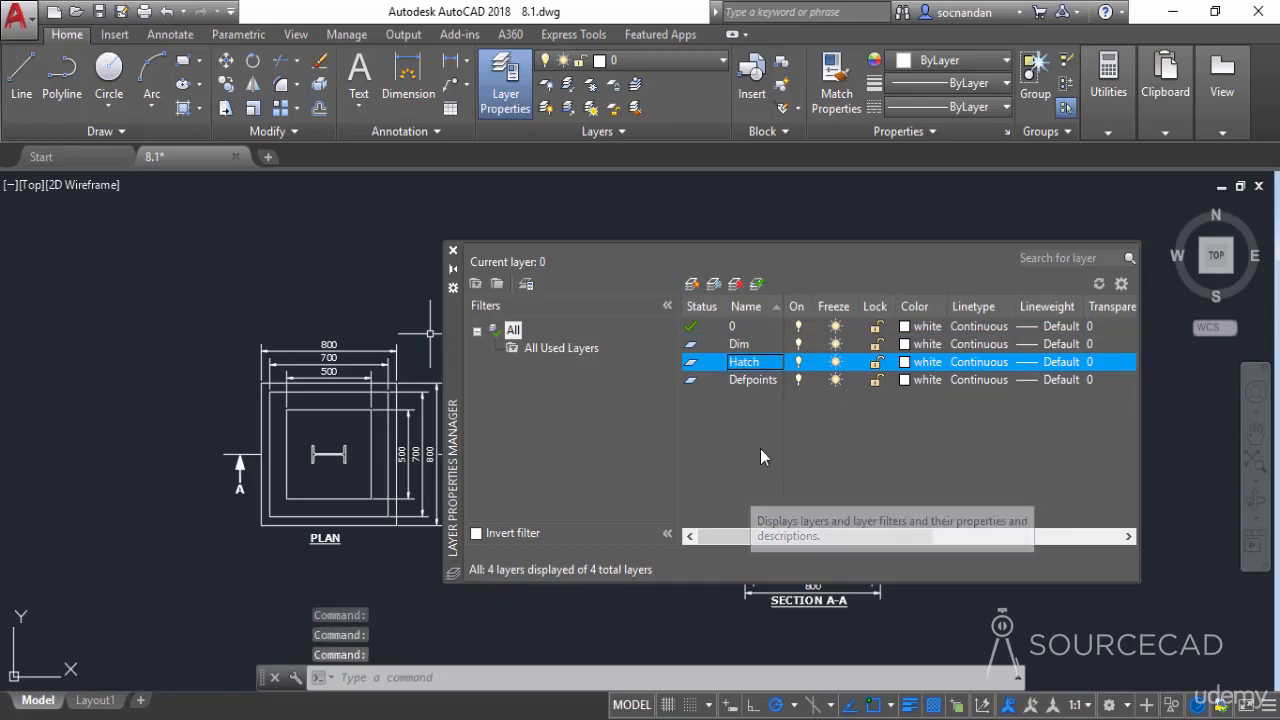
Create a new layer named Text
{"action": "left_click", "coordinate": [691, 284]}
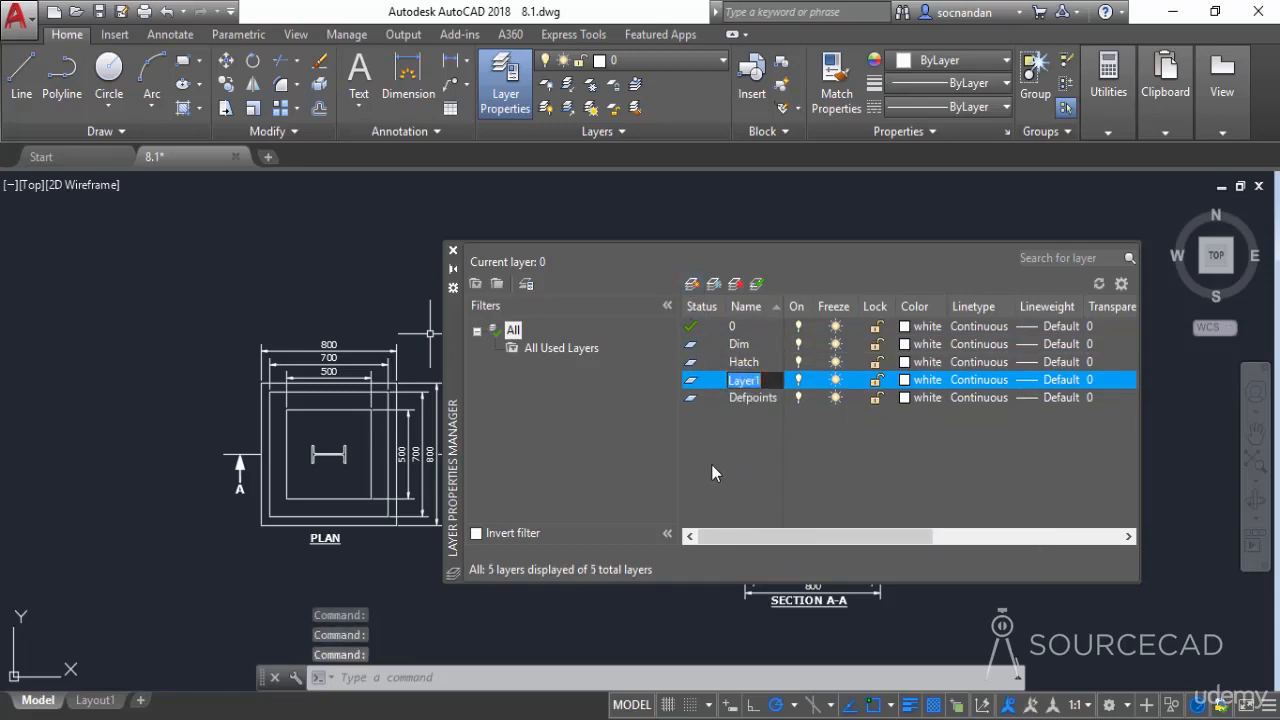
{"action": "type", "text": "Text"}
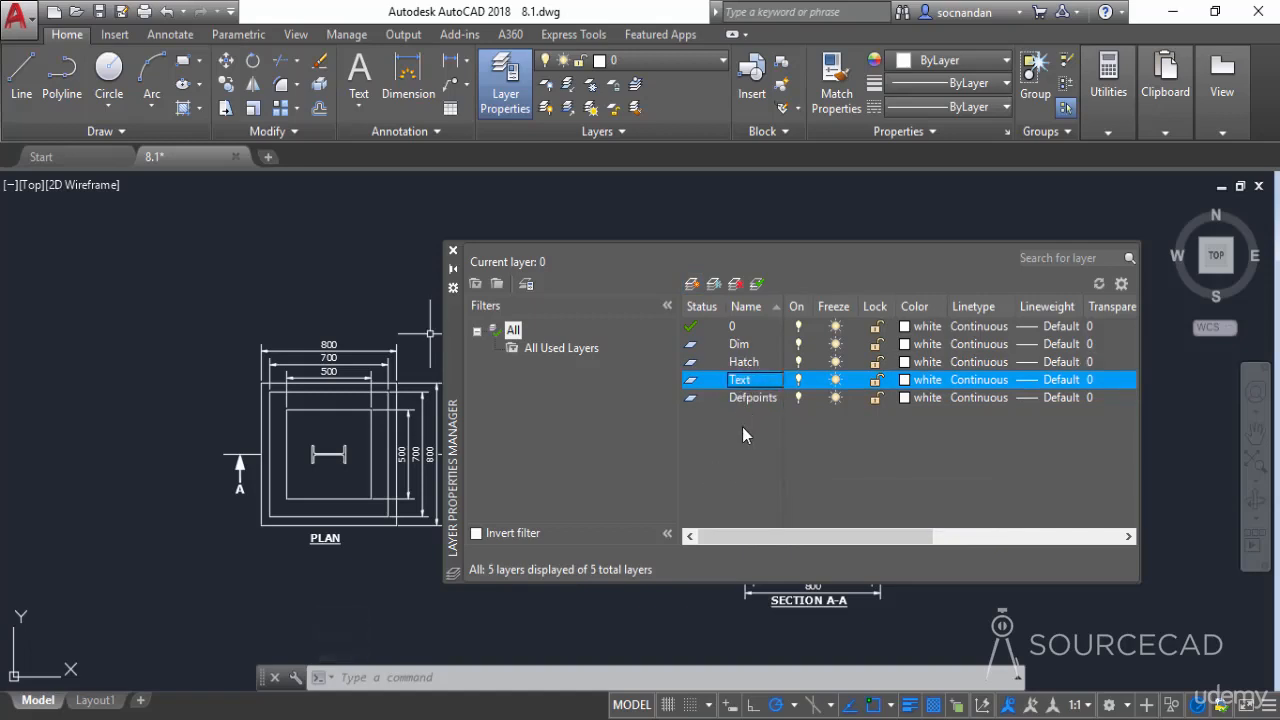
Add another new layer under its default name and delete it again
{"action": "left_click", "coordinate": [692, 285]}
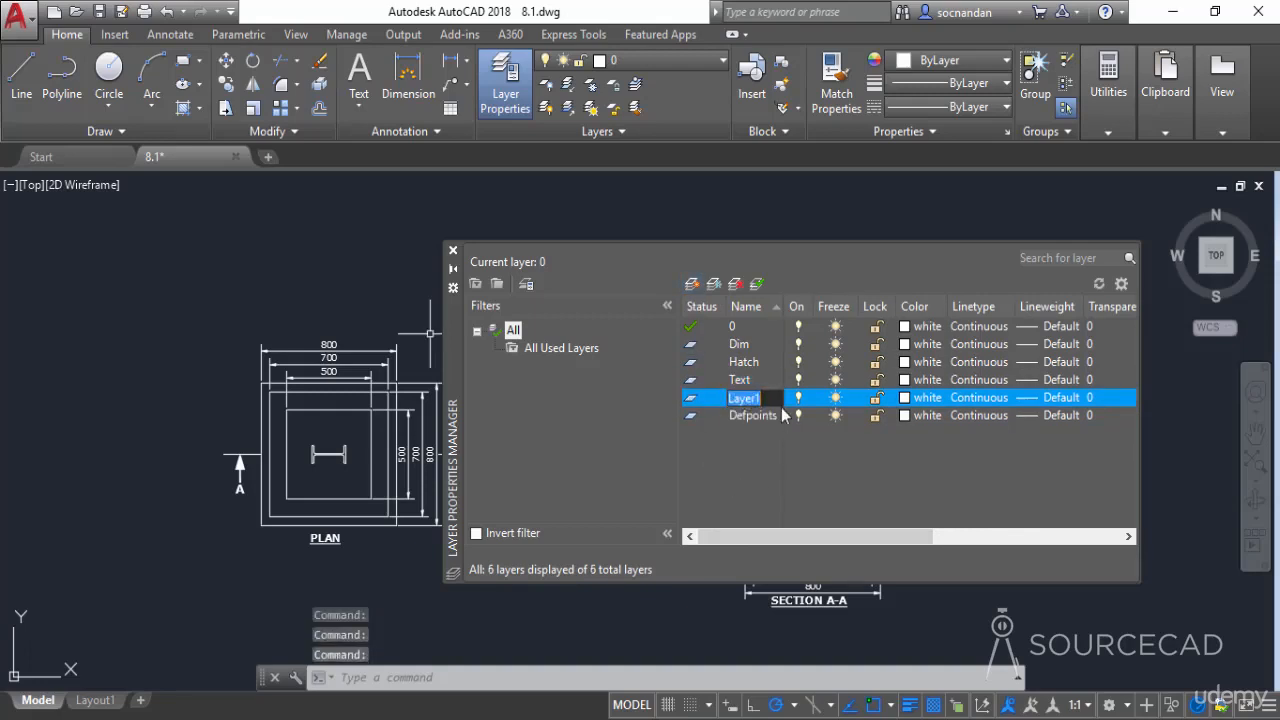
{"action": "key", "text": "Return"}
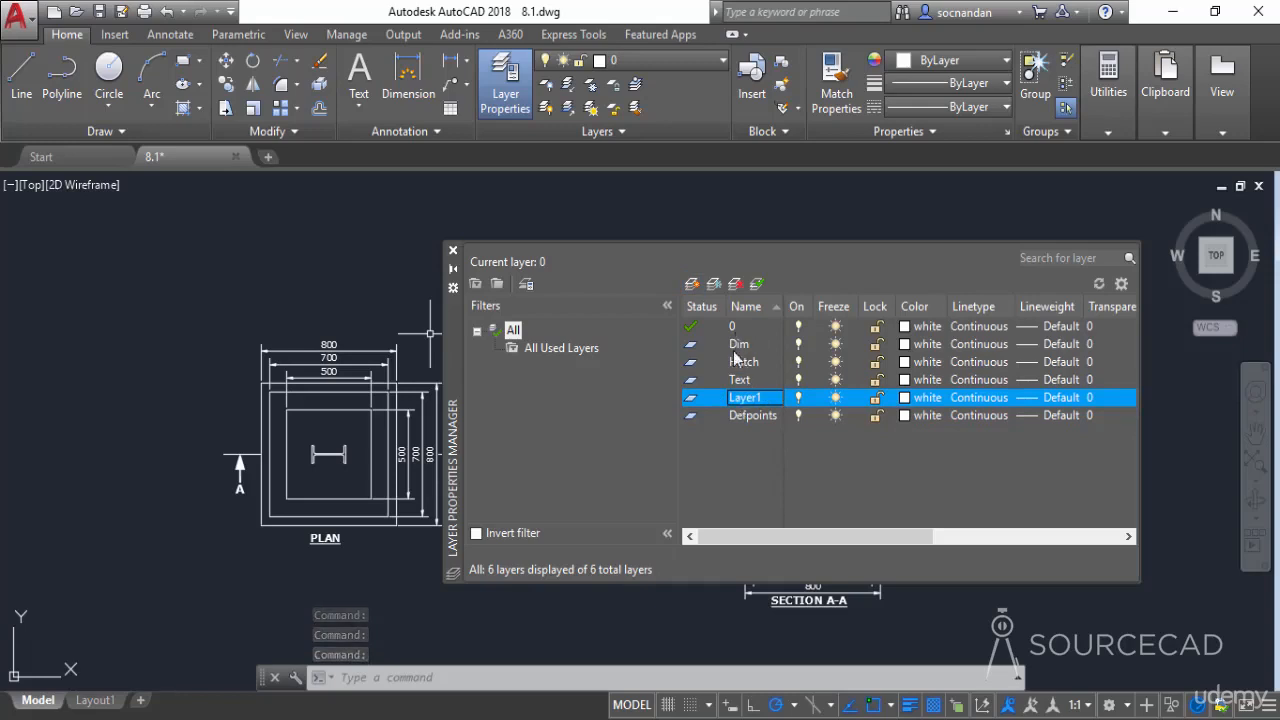
{"action": "key", "text": "Up"}
{"action": "key", "text": "Up"}
{"action": "key", "text": "Up"}
{"action": "key", "text": "Up"}
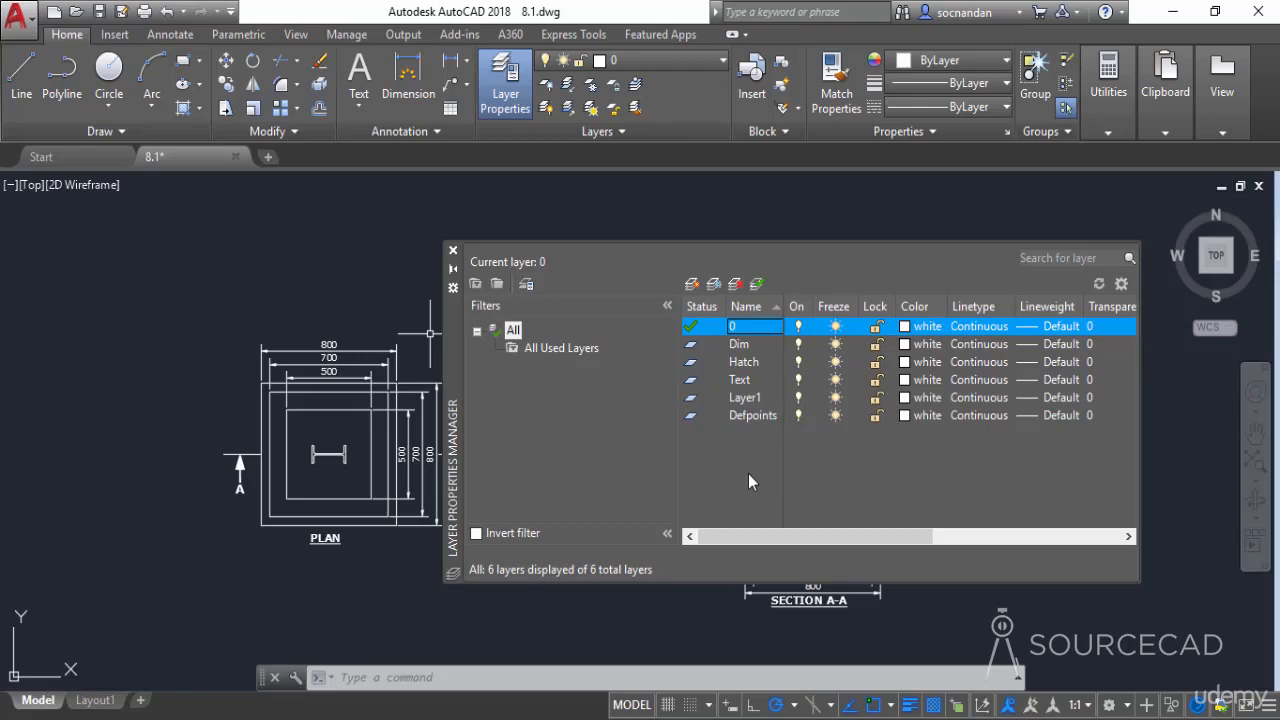
{"action": "left_click", "coordinate": [752, 397]}
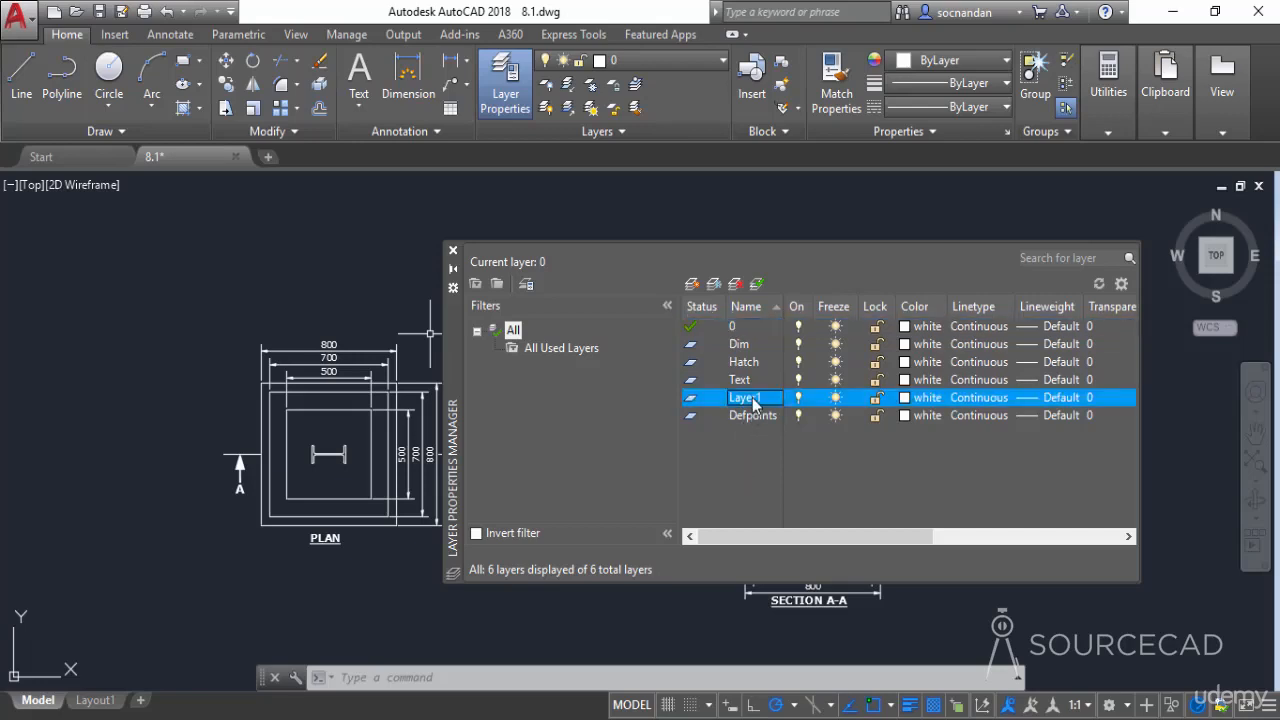
{"action": "left_click", "coordinate": [735, 285]}
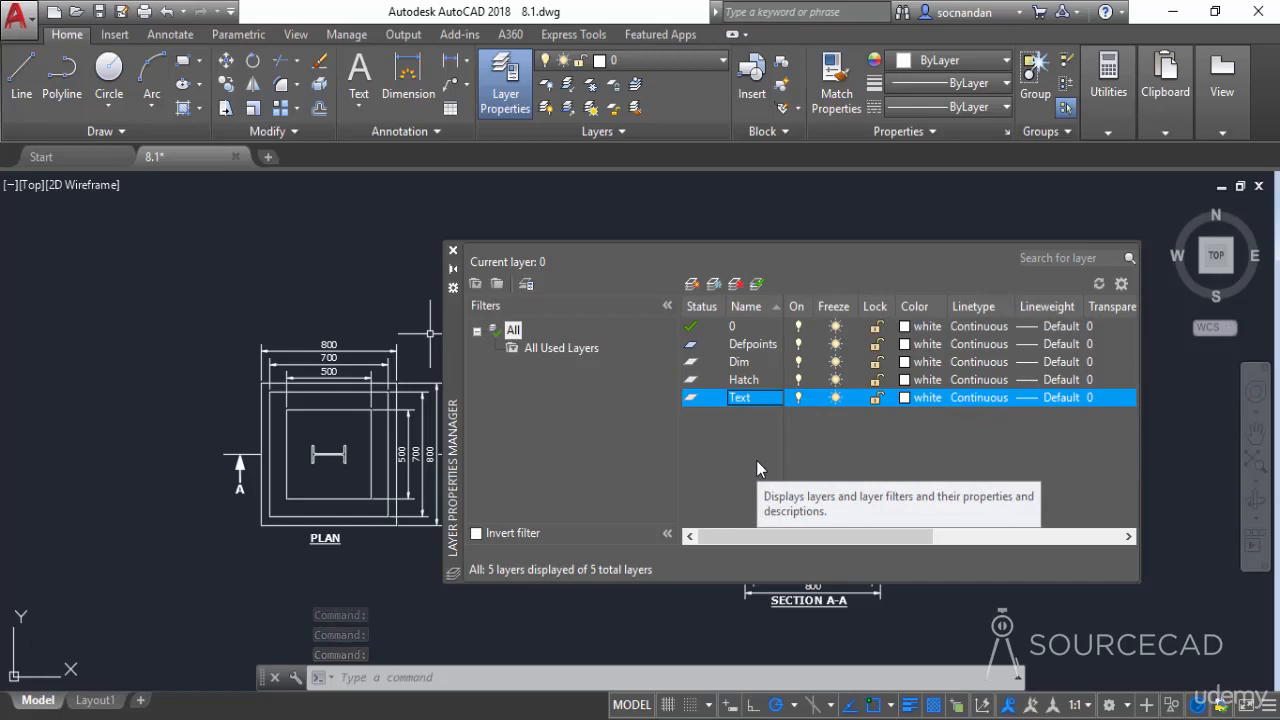
Try to delete layer 0 and close the warning dialog
{"action": "left_click", "coordinate": [740, 328]}
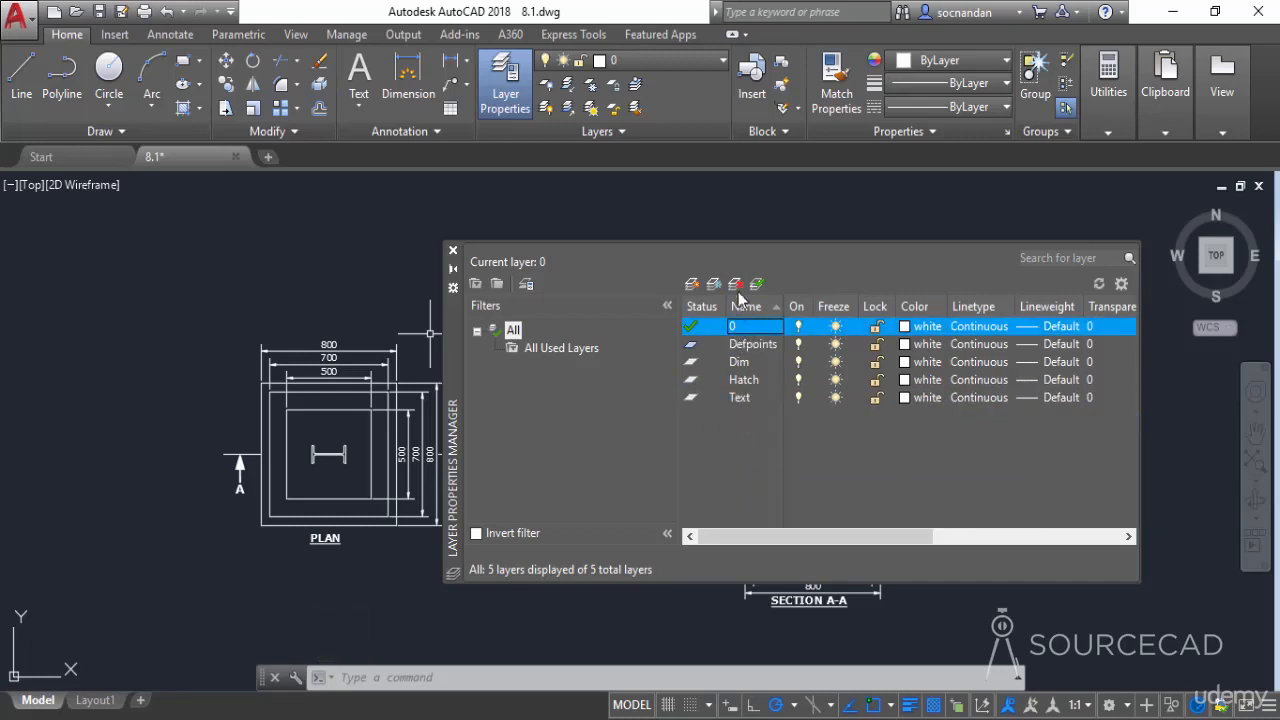
{"action": "left_click", "coordinate": [736, 286]}
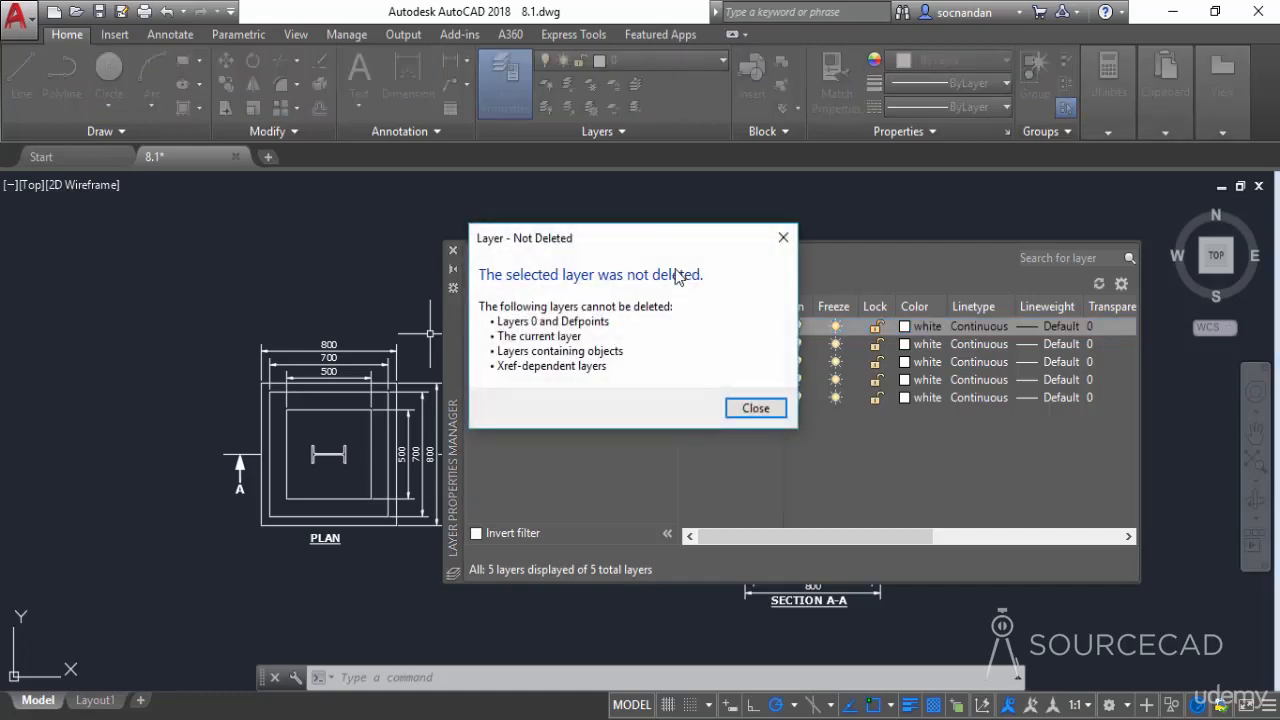
{"action": "left_click_drag", "start_coordinate": [657, 246], "coordinate": [521, 300]}
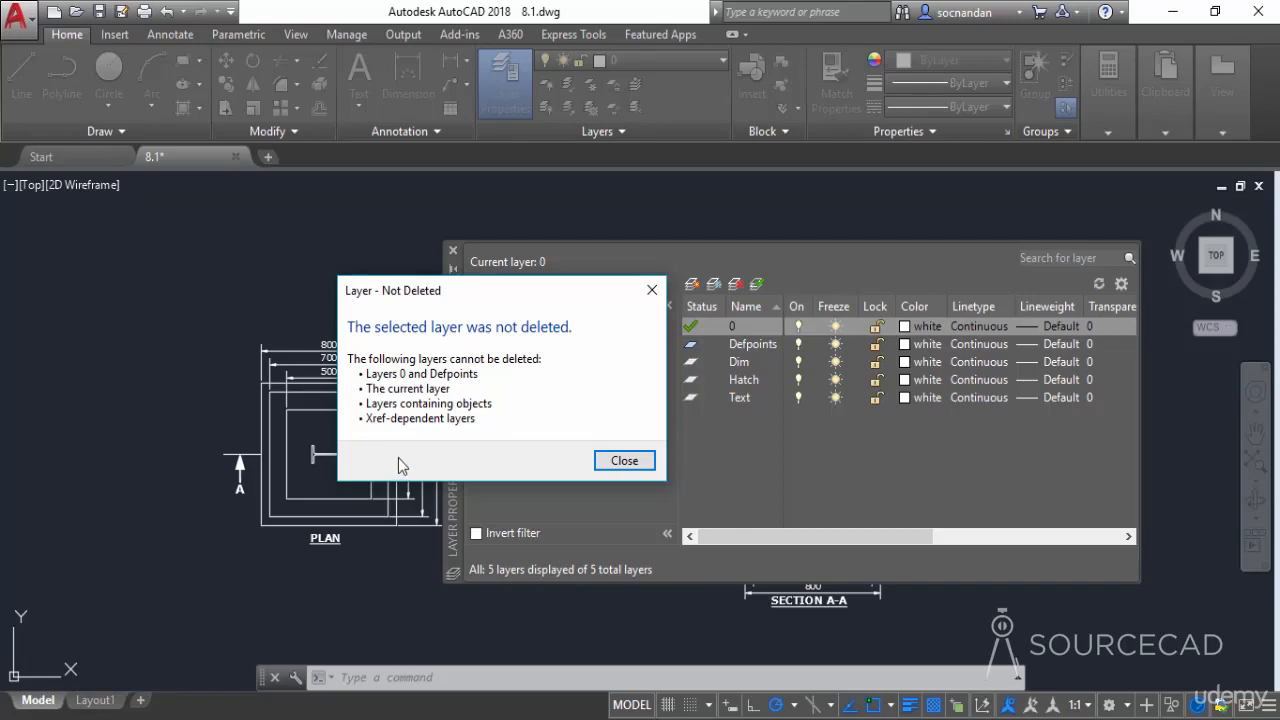
{"action": "left_click", "coordinate": [624, 461]}
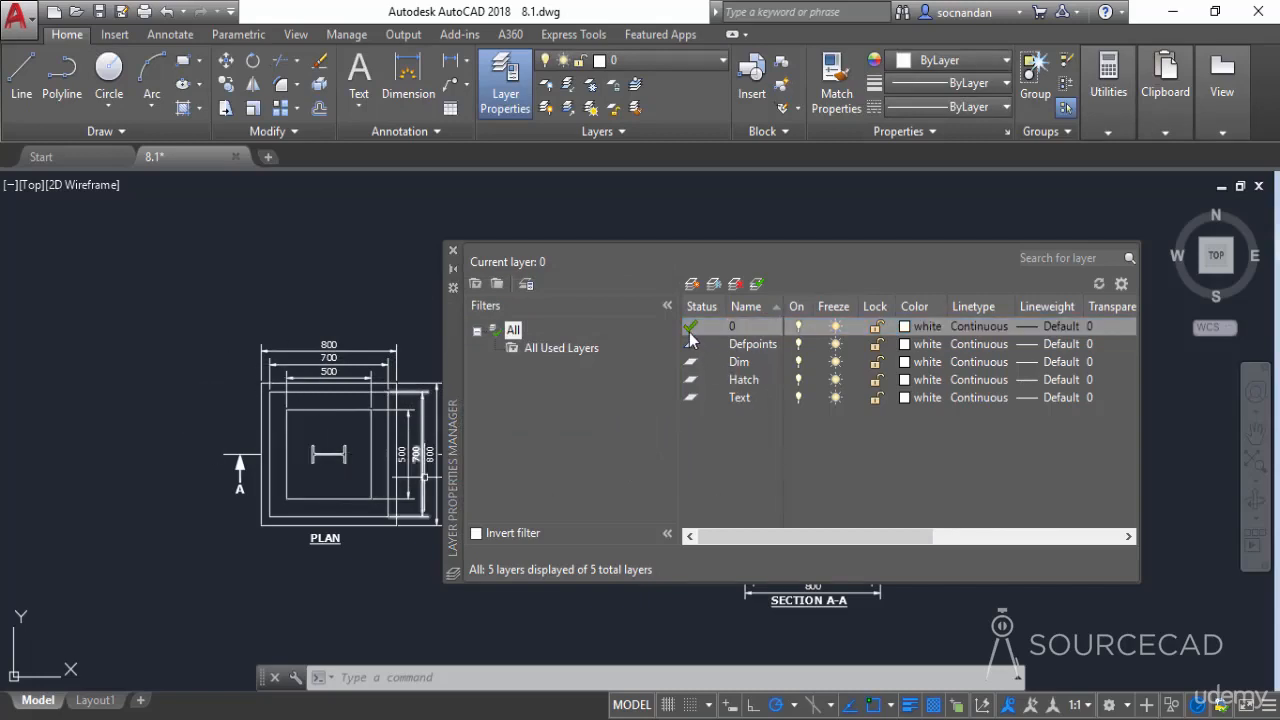
Close the Layer Properties Manager and select all dimensions using Select Similar on the plan's 800 dimension
{"action": "left_click", "coordinate": [452, 251]}
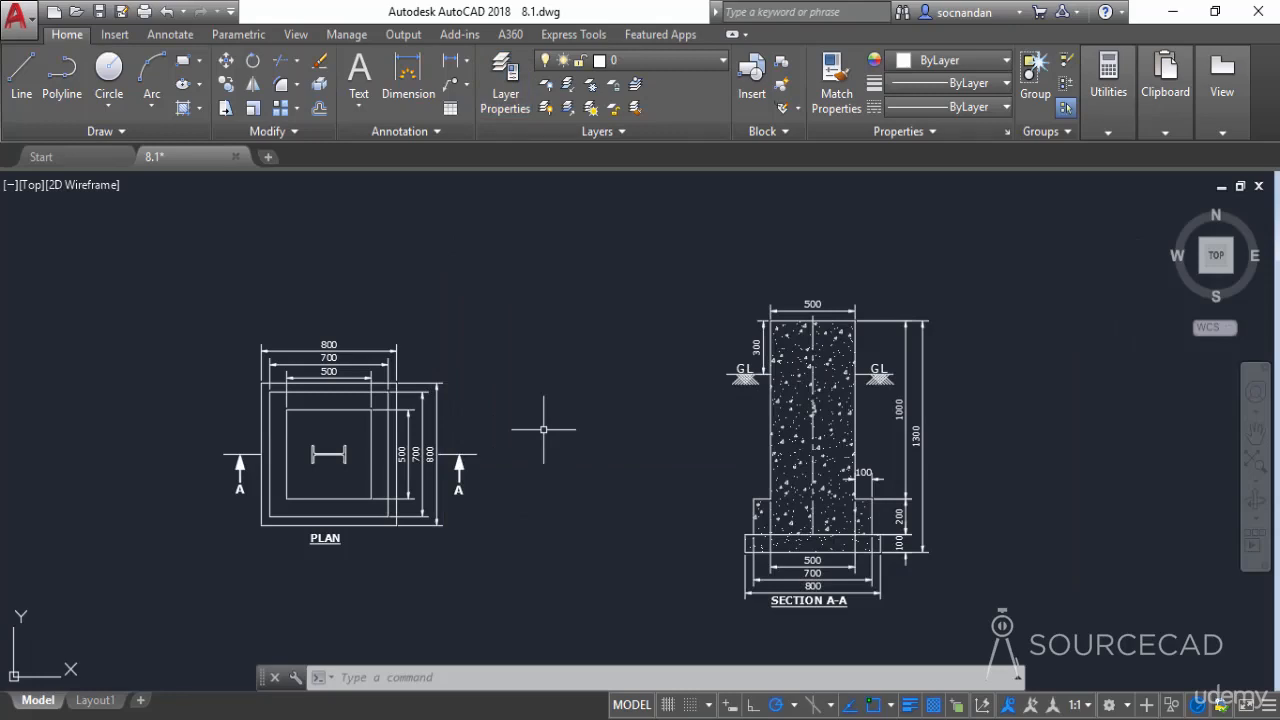
{"action": "left_click", "coordinate": [383, 351]}
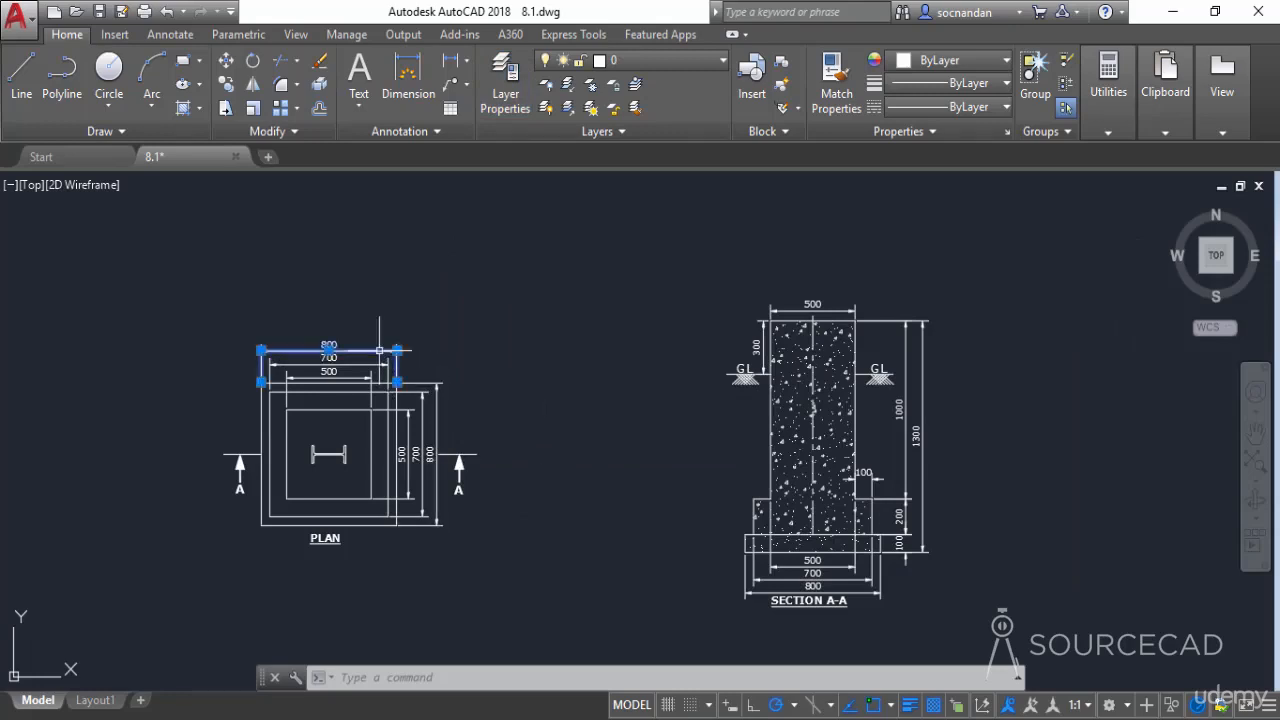
{"action": "right_click", "coordinate": [511, 317]}
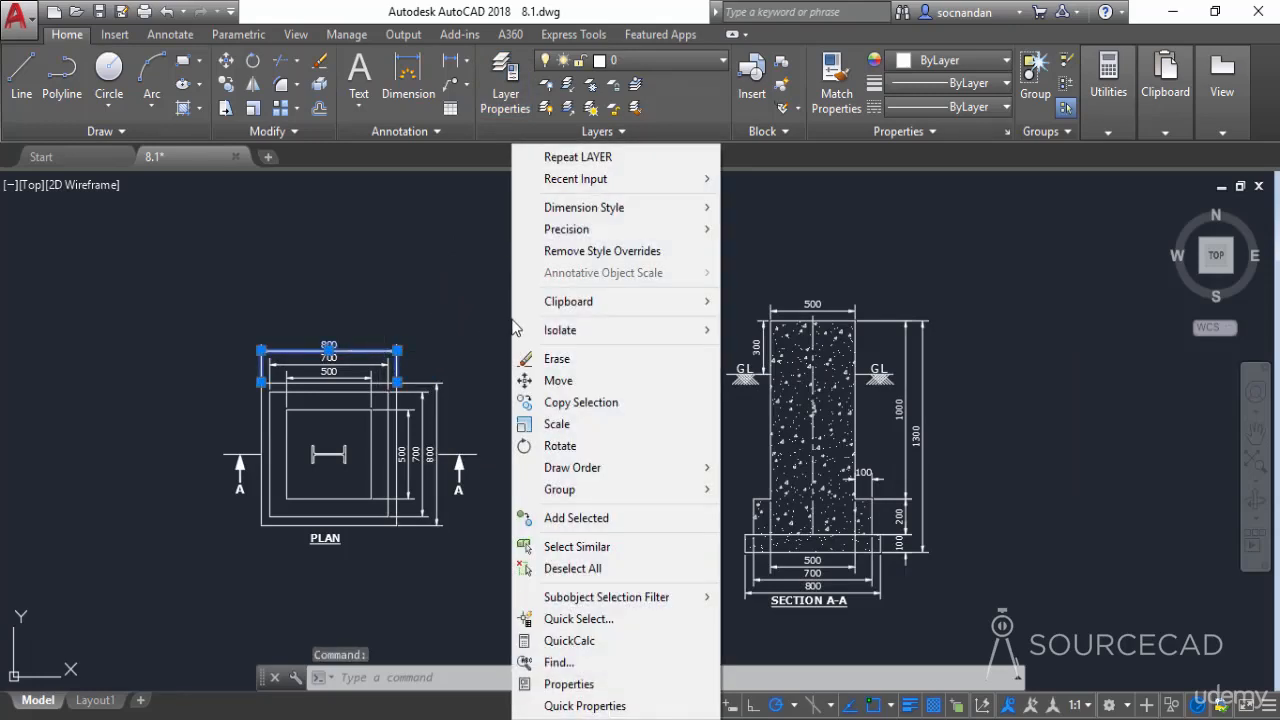
{"action": "left_click", "coordinate": [630, 547]}
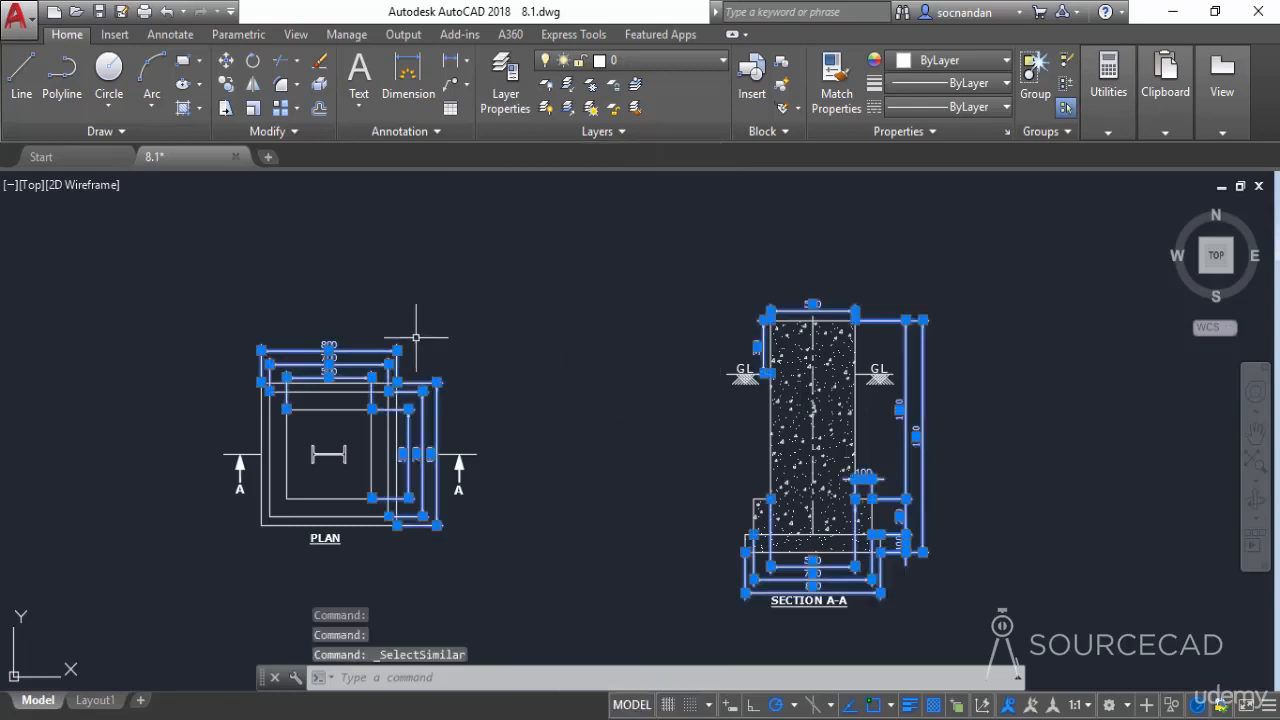
Move the selected dimensions onto the Dim layer and verify by selecting the section's 1300 dimension
{"action": "left_click", "coordinate": [720, 66]}
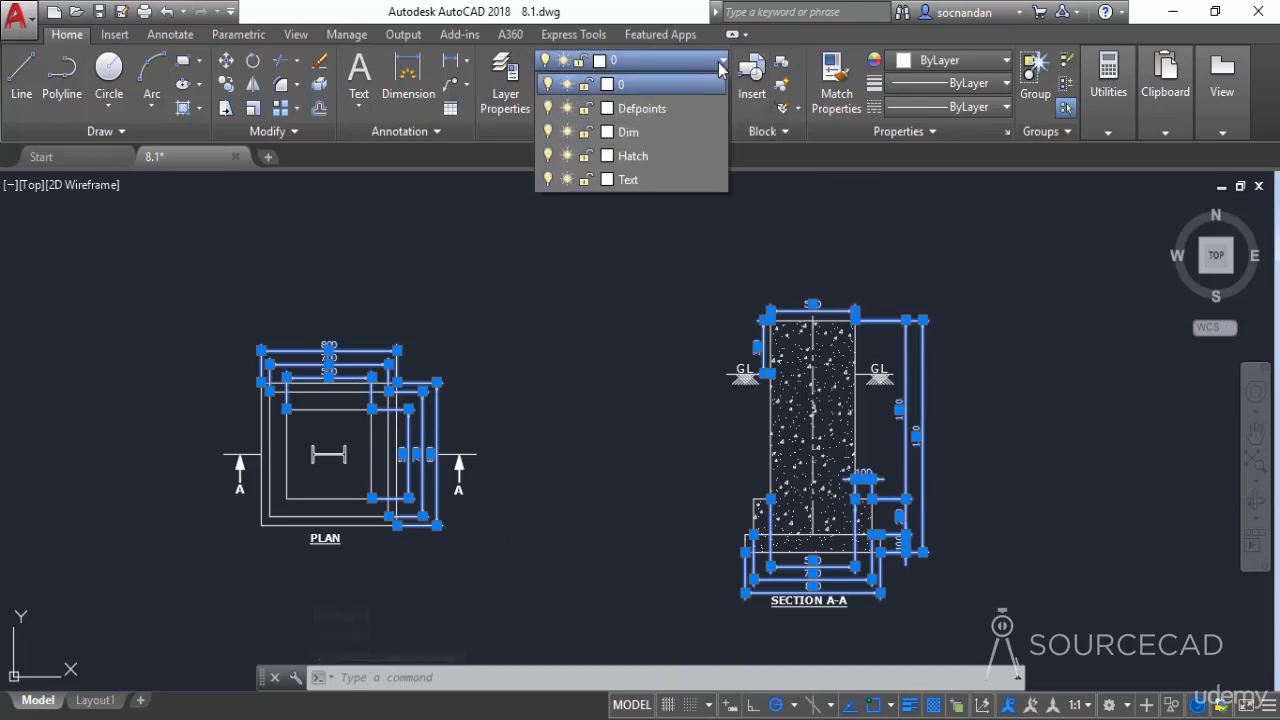
{"action": "left_click", "coordinate": [644, 130]}
{"action": "key", "text": "ctrl+a"}
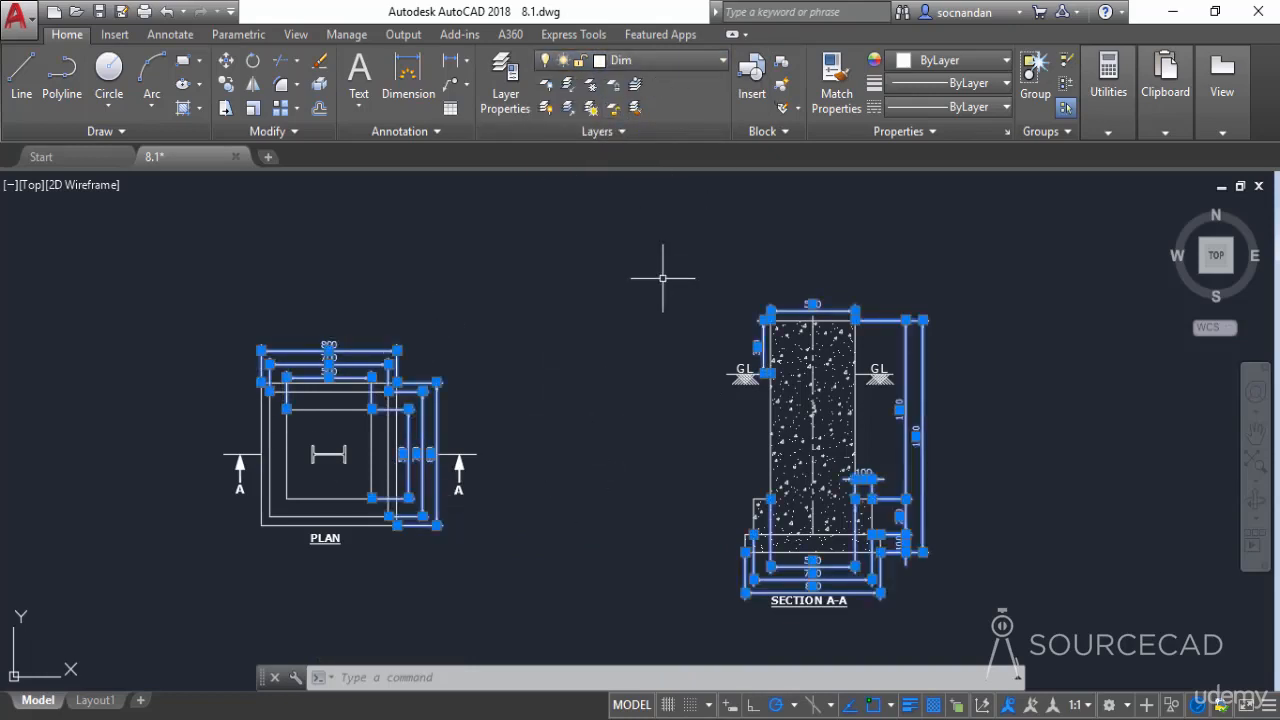
{"action": "key", "text": "Escape"}
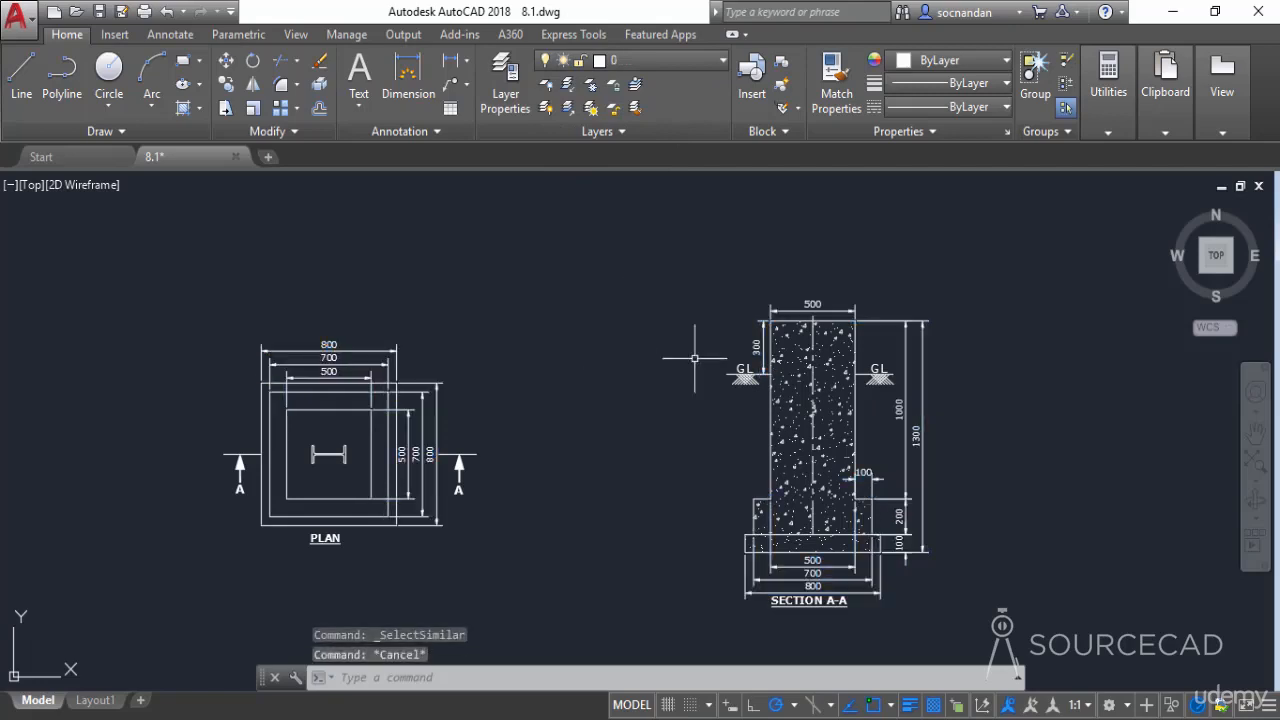
{"action": "left_click", "coordinate": [921, 339]}
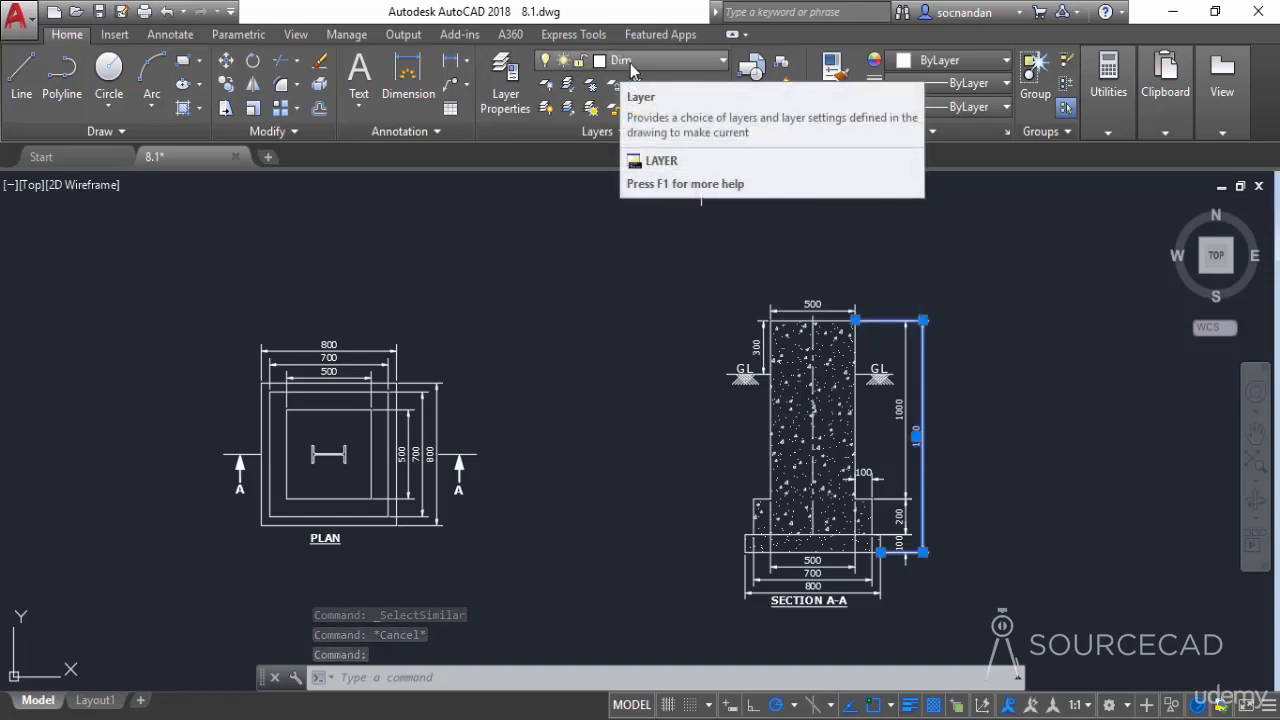
{"action": "key", "text": "Escape"}
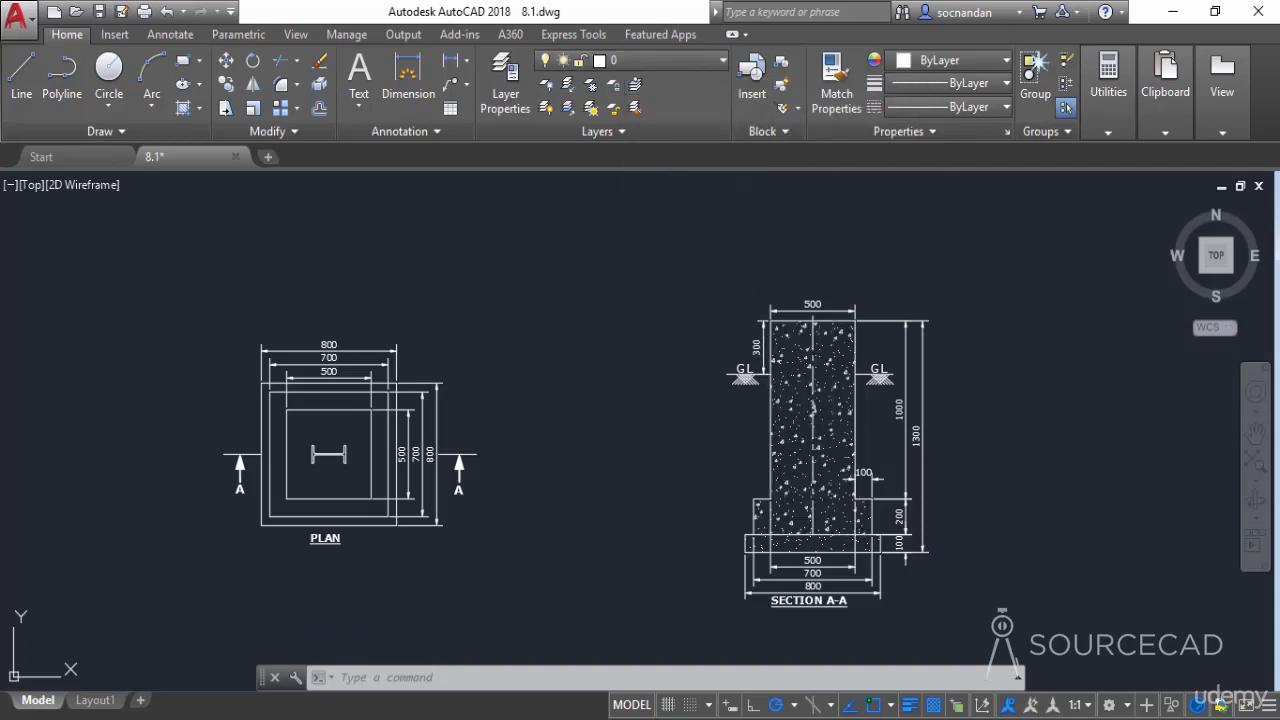
Move the section's concrete hatch and the base hatch below it onto the Hatch layer
{"action": "left_click", "coordinate": [784, 357]}
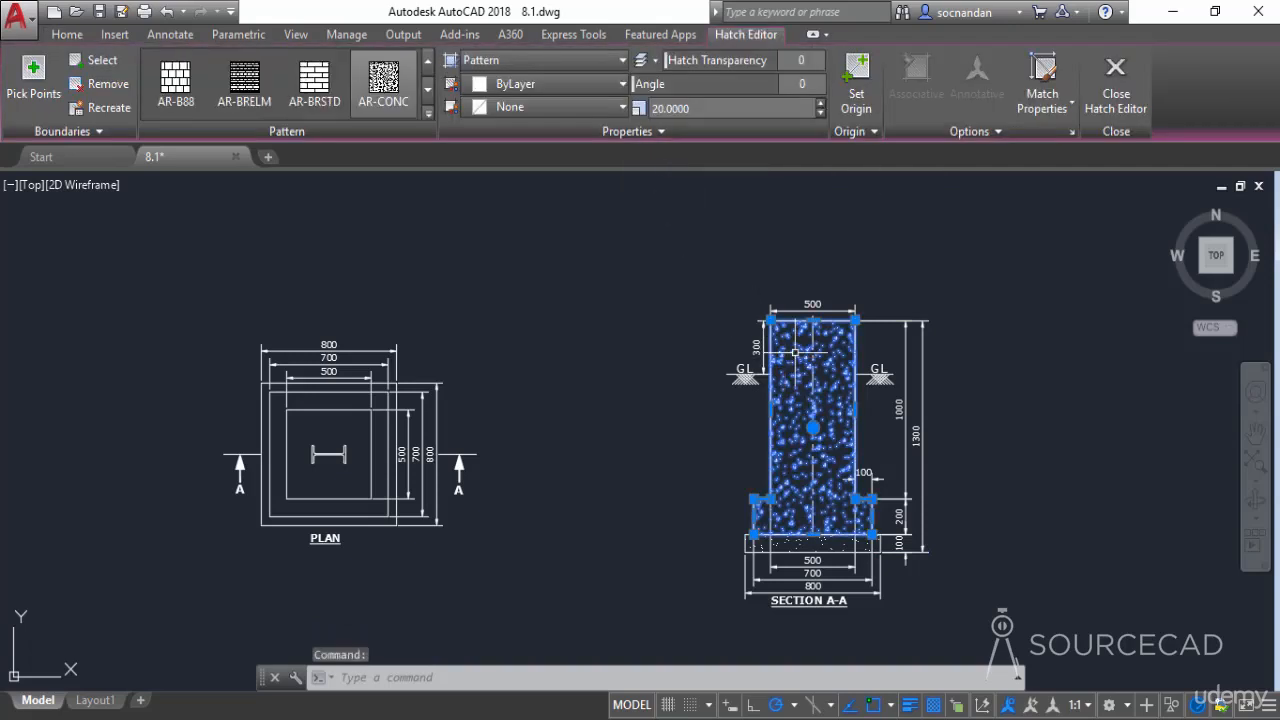
{"action": "left_click", "coordinate": [66, 35]}
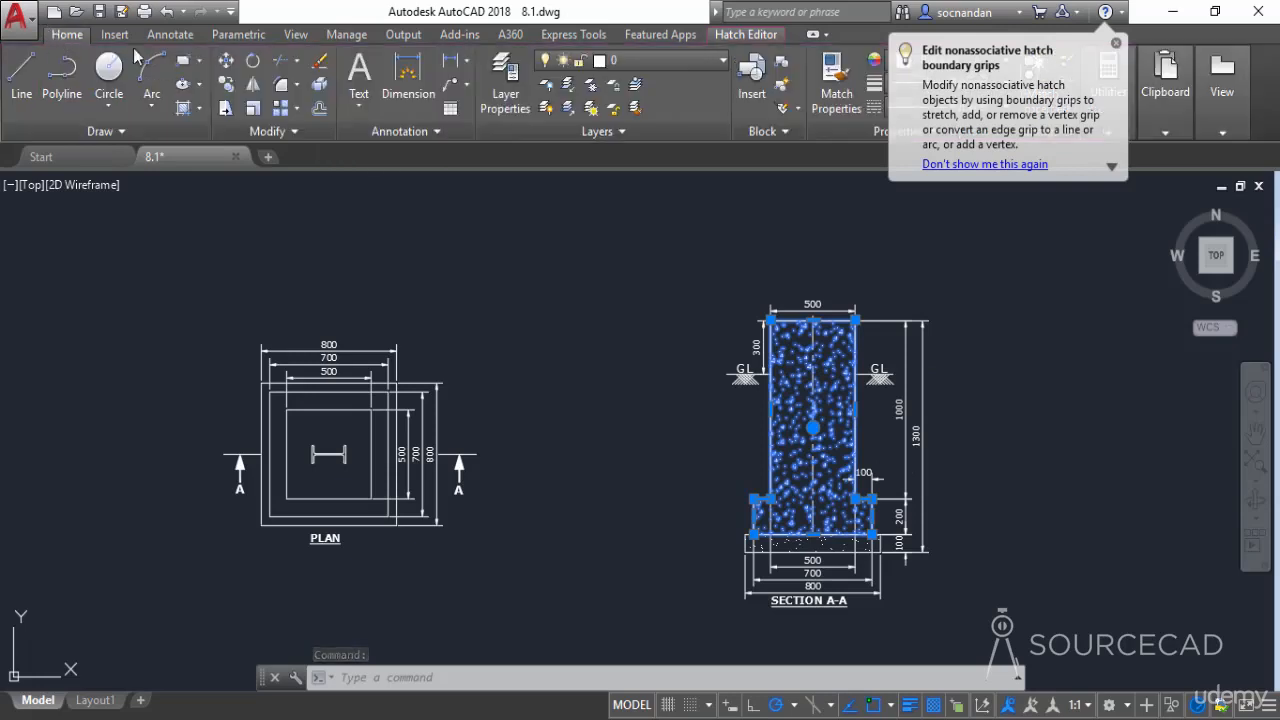
{"action": "left_click", "coordinate": [669, 62]}
{"action": "left_click", "coordinate": [635, 156]}
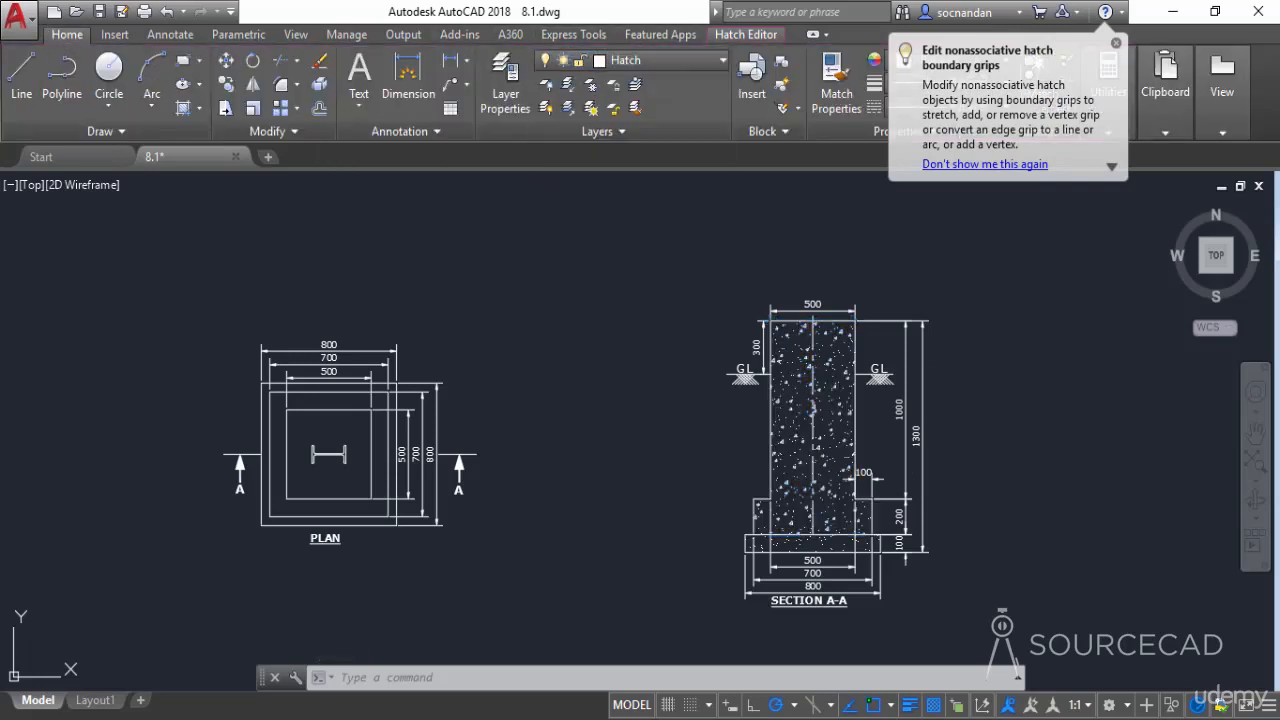
{"action": "left_click", "coordinate": [798, 537]}
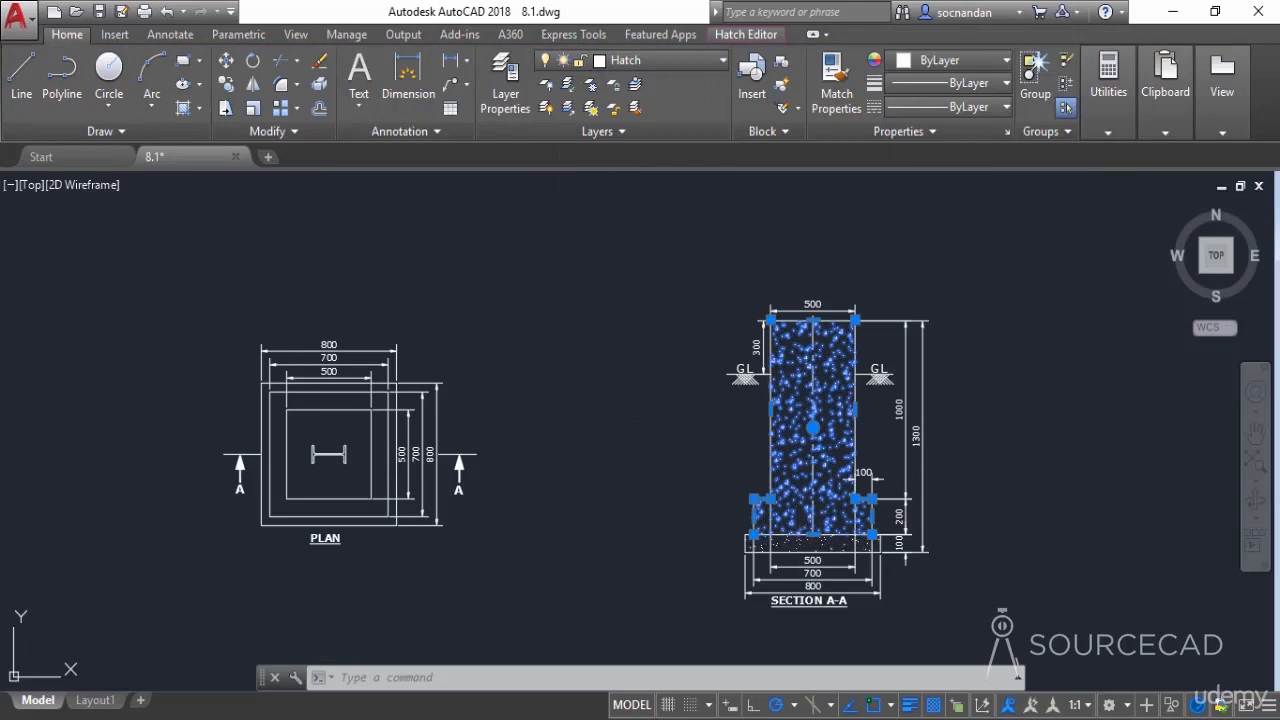
{"action": "left_click", "coordinate": [679, 59]}
{"action": "left_click", "coordinate": [670, 164]}
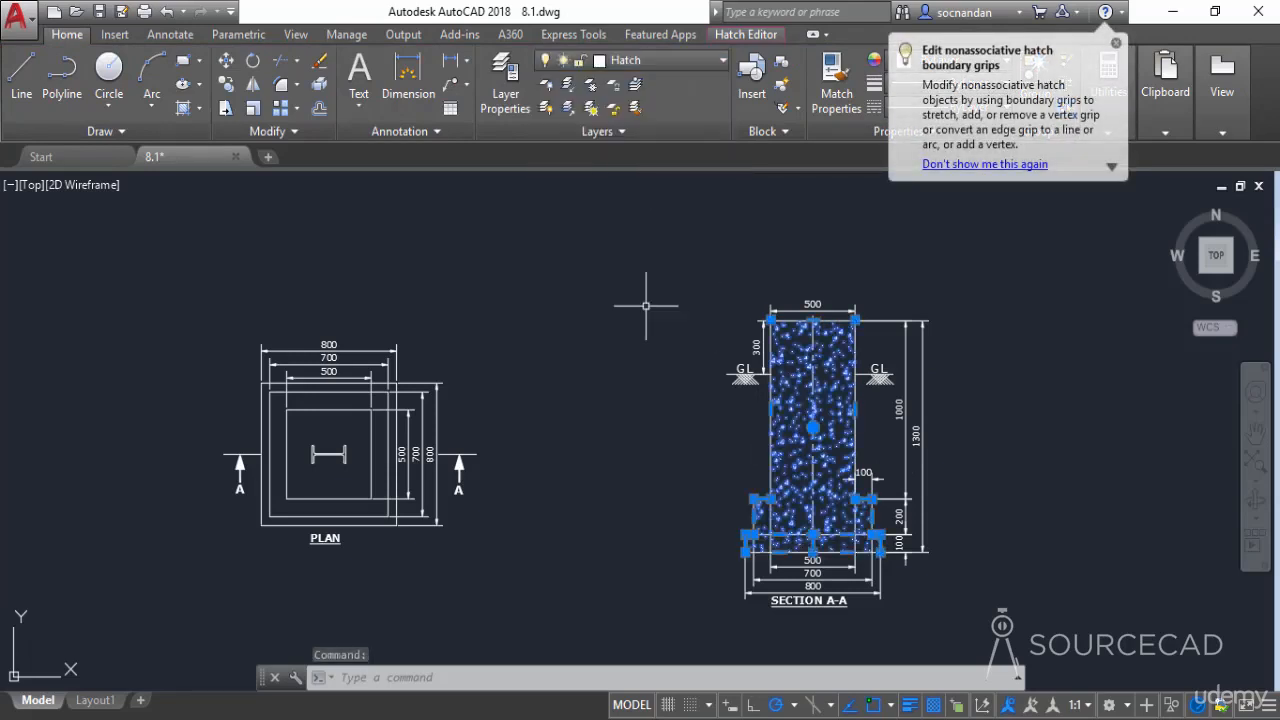
{"action": "key", "text": "Escape"}
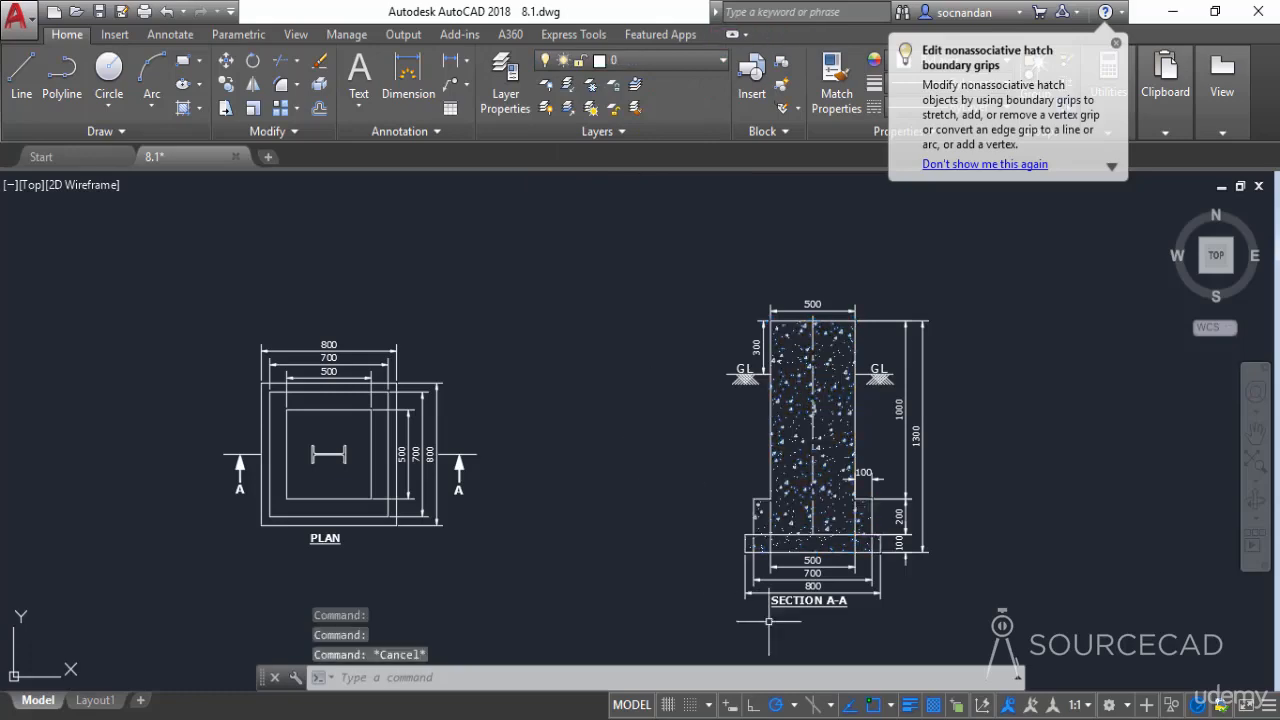
Select all text labels using Select Similar on the SECTION A-A title and move them onto the Text layer
{"action": "left_click", "coordinate": [803, 604]}
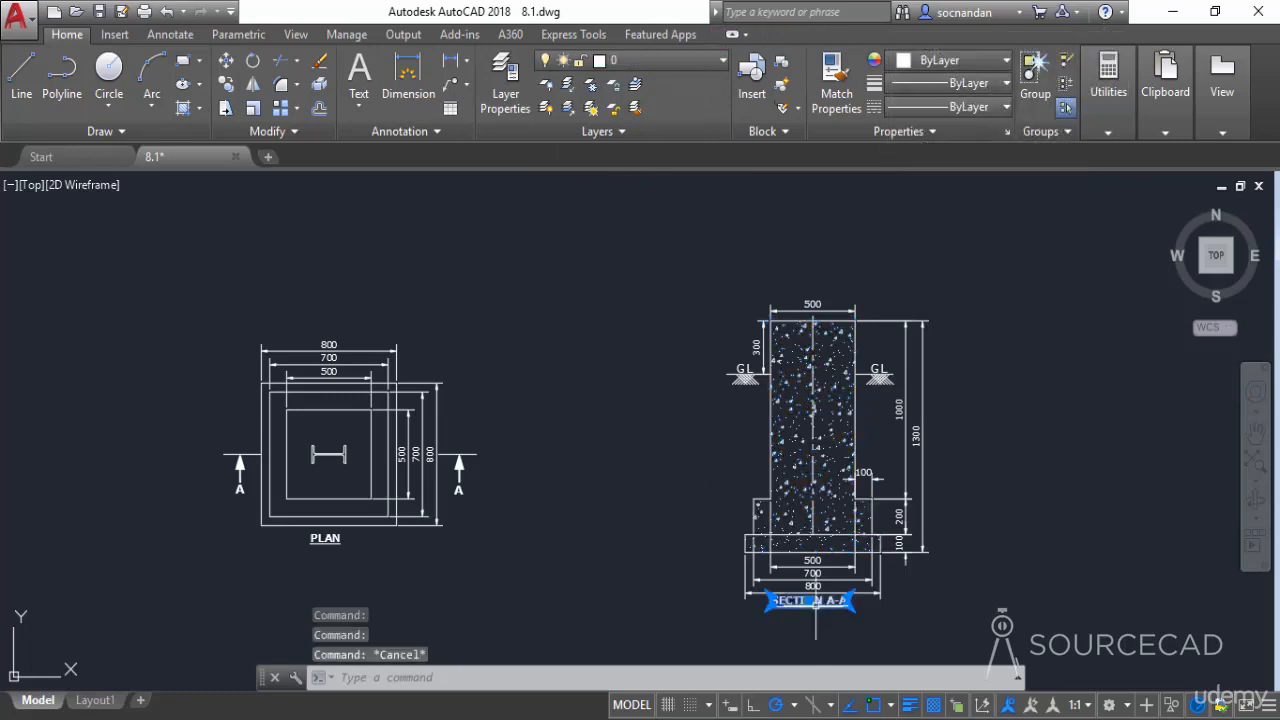
{"action": "right_click", "coordinate": [569, 310]}
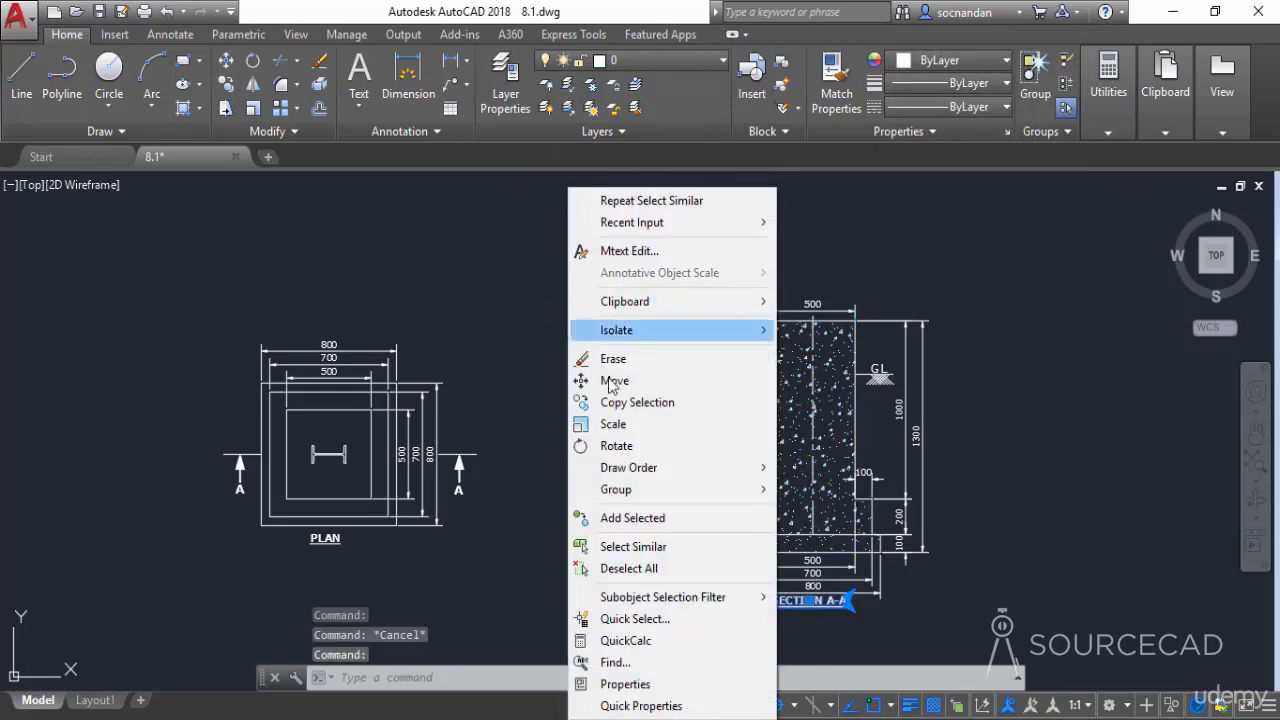
{"action": "left_click", "coordinate": [633, 546]}
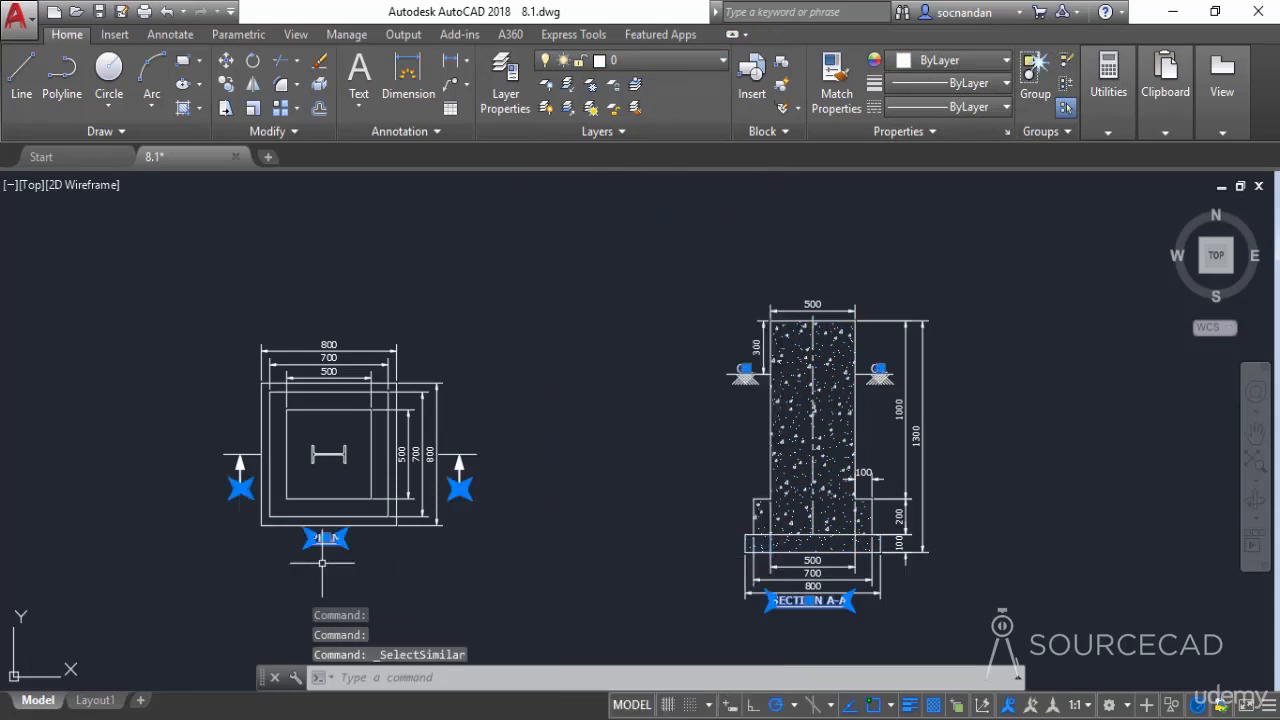
{"action": "left_click", "coordinate": [702, 62]}
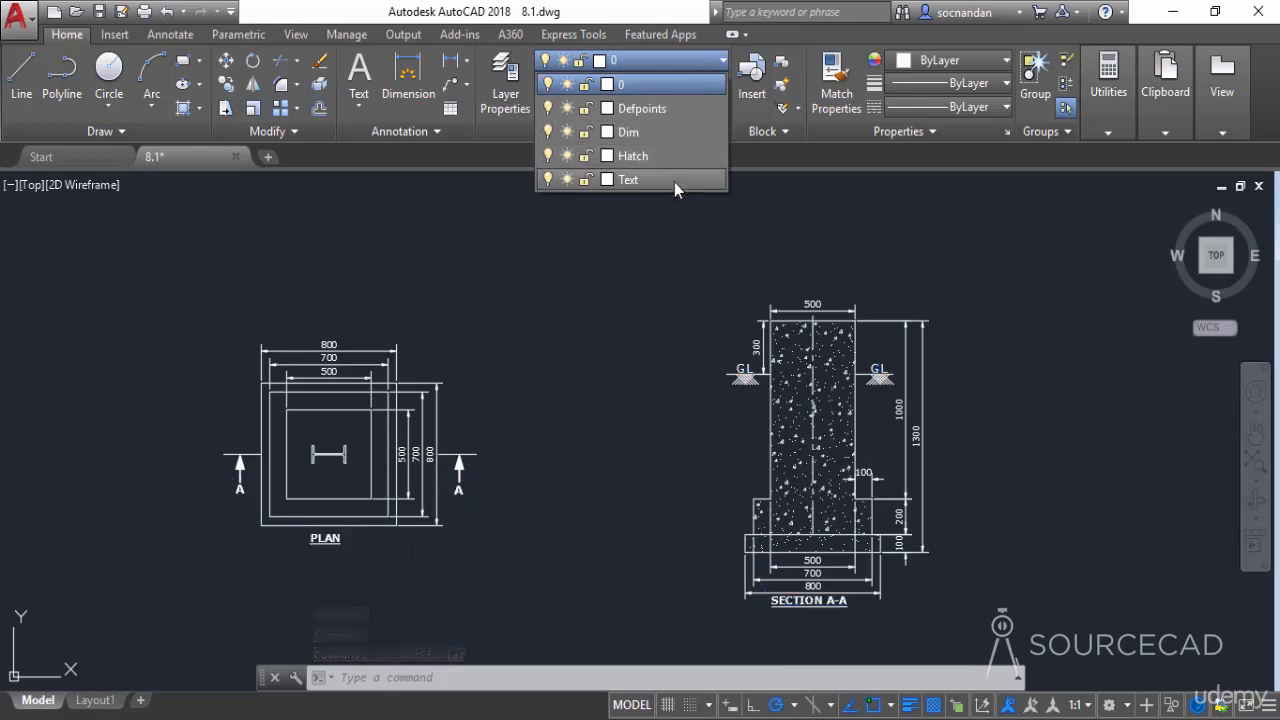
{"action": "left_click", "coordinate": [674, 180]}
{"action": "key", "text": "Escape"}
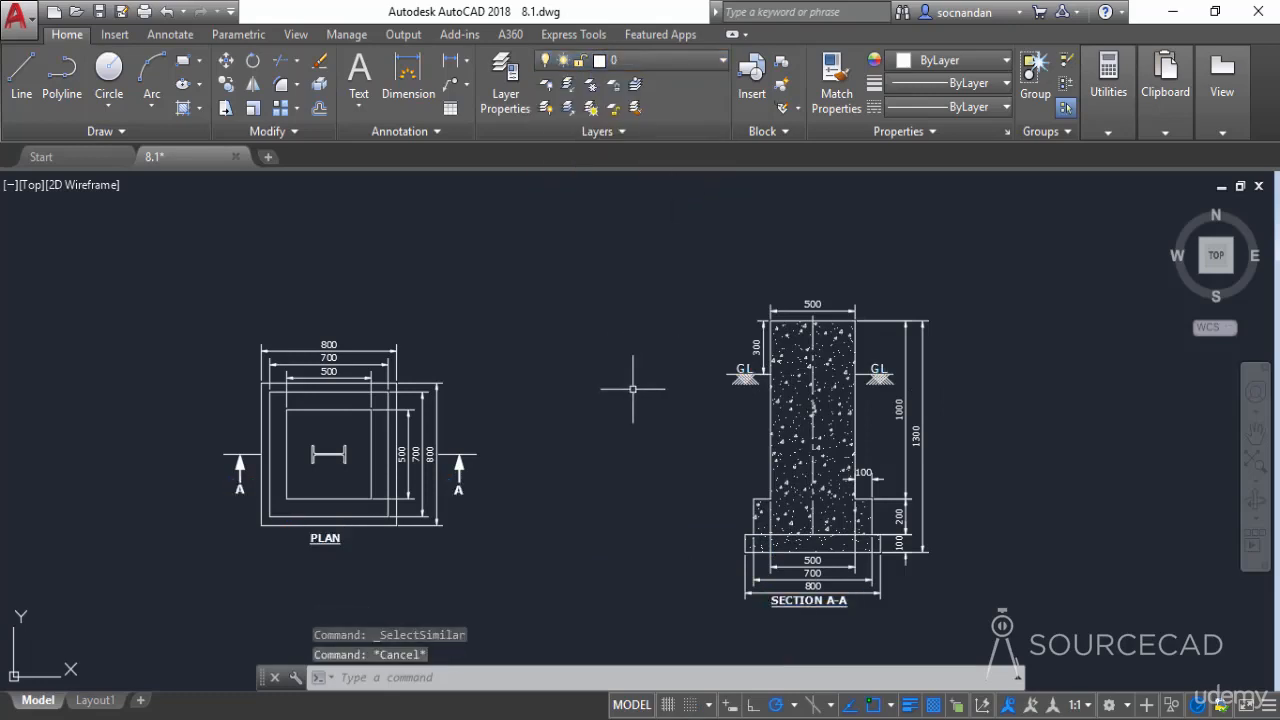